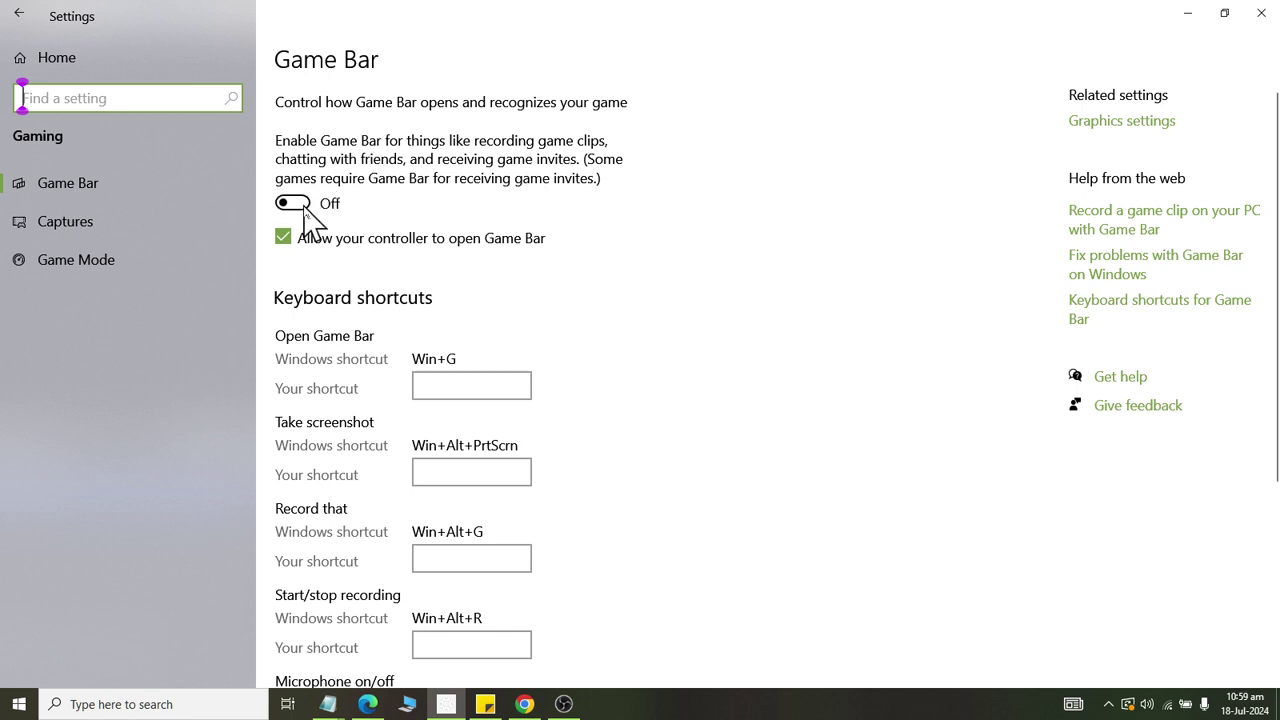
# Turn on Game Bar for recording game clips, chatting with friends and receiving game invites.
pyautogui.click(304, 209)
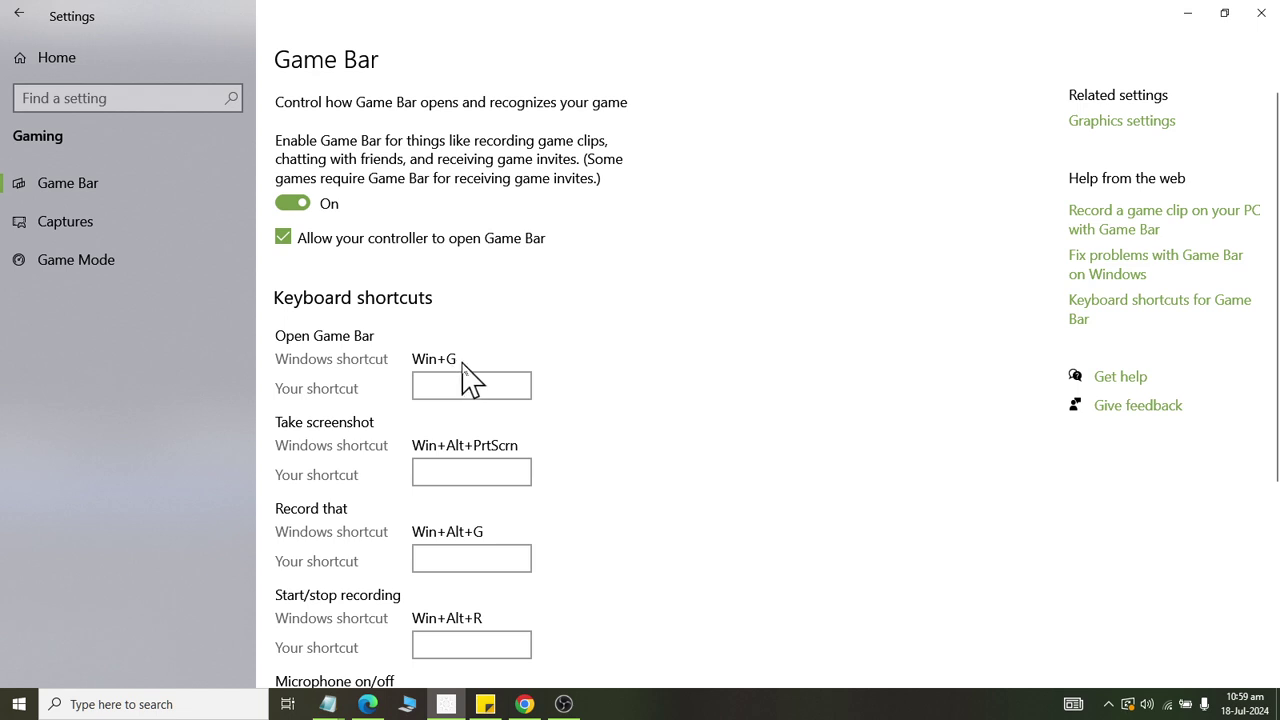
# Open the On-Screen Keyboard, try its Windows key, and close it along with the Start menu.
pyautogui.press('super+r')
pyautogui.click(137, 655)
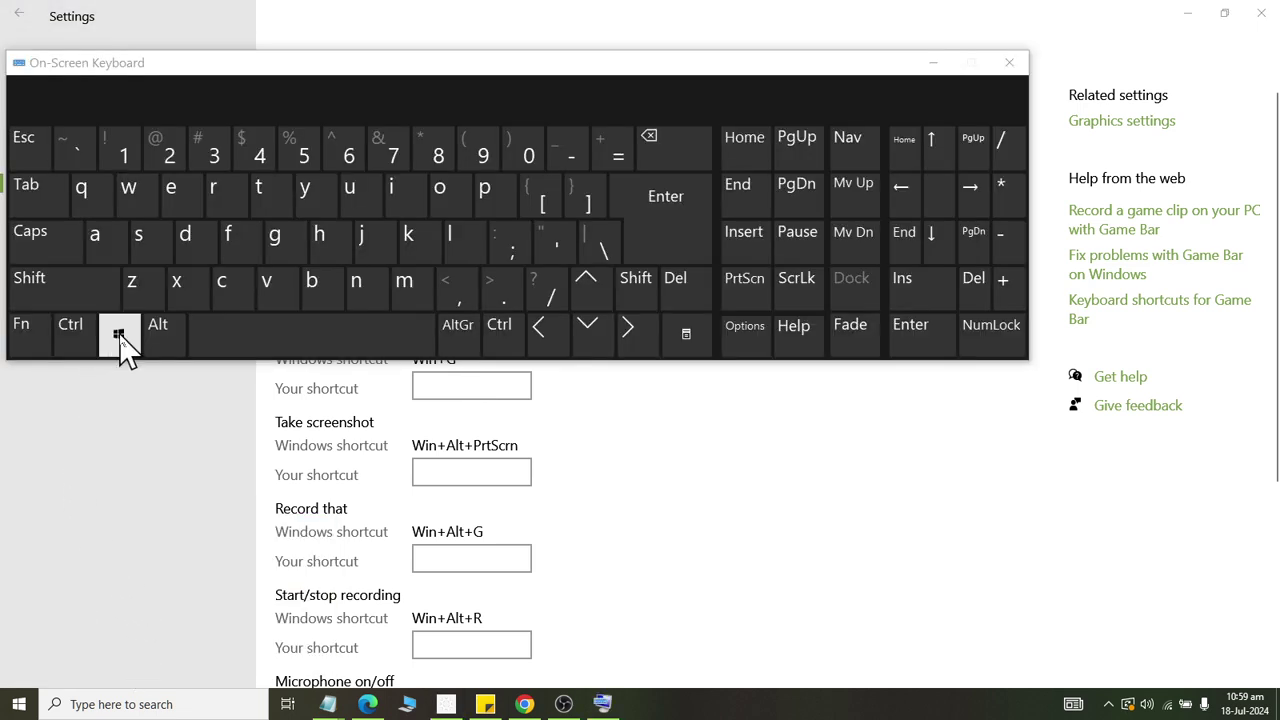
pyautogui.click(120, 337)
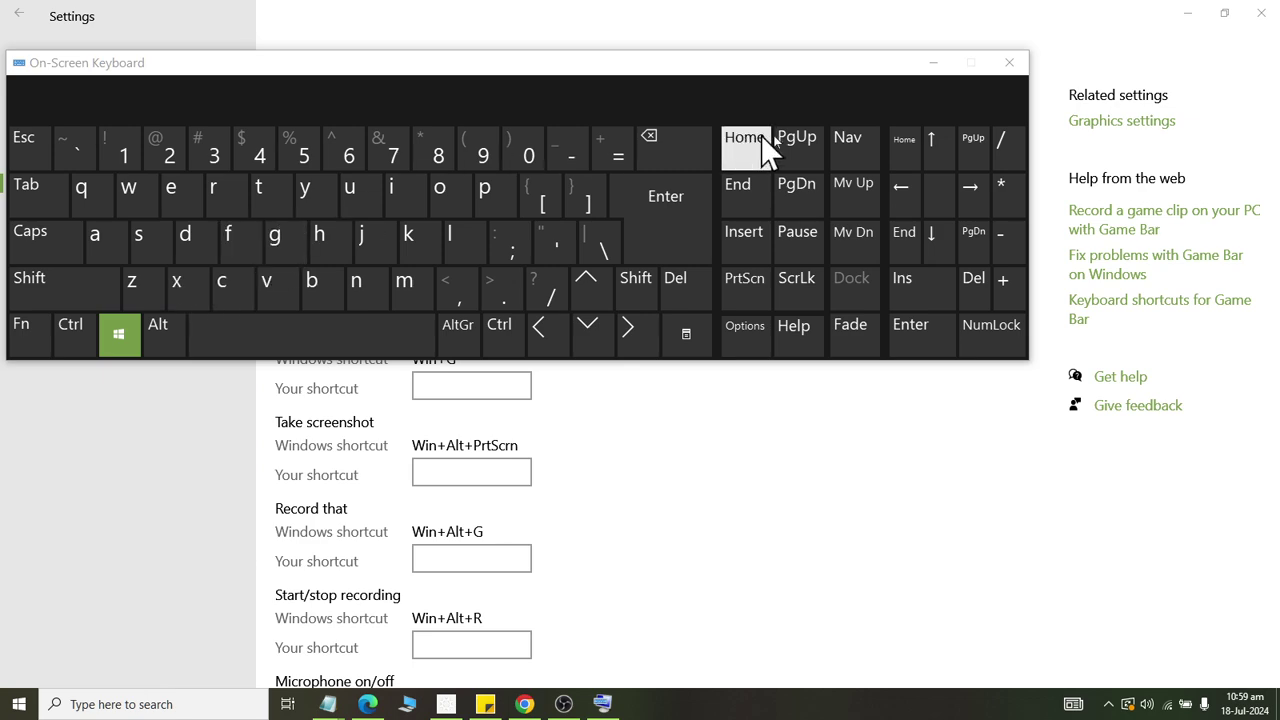
pyautogui.click(1010, 63)
pyautogui.click(653, 336)
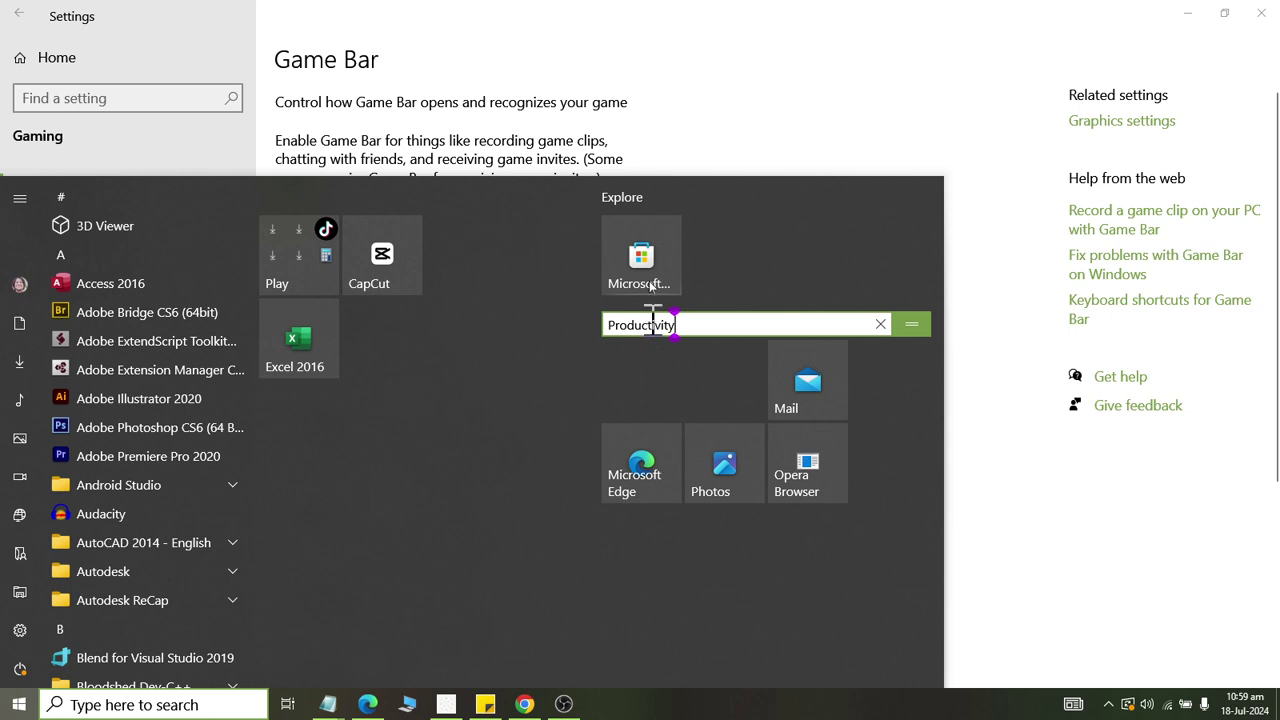
pyautogui.press('Escape')
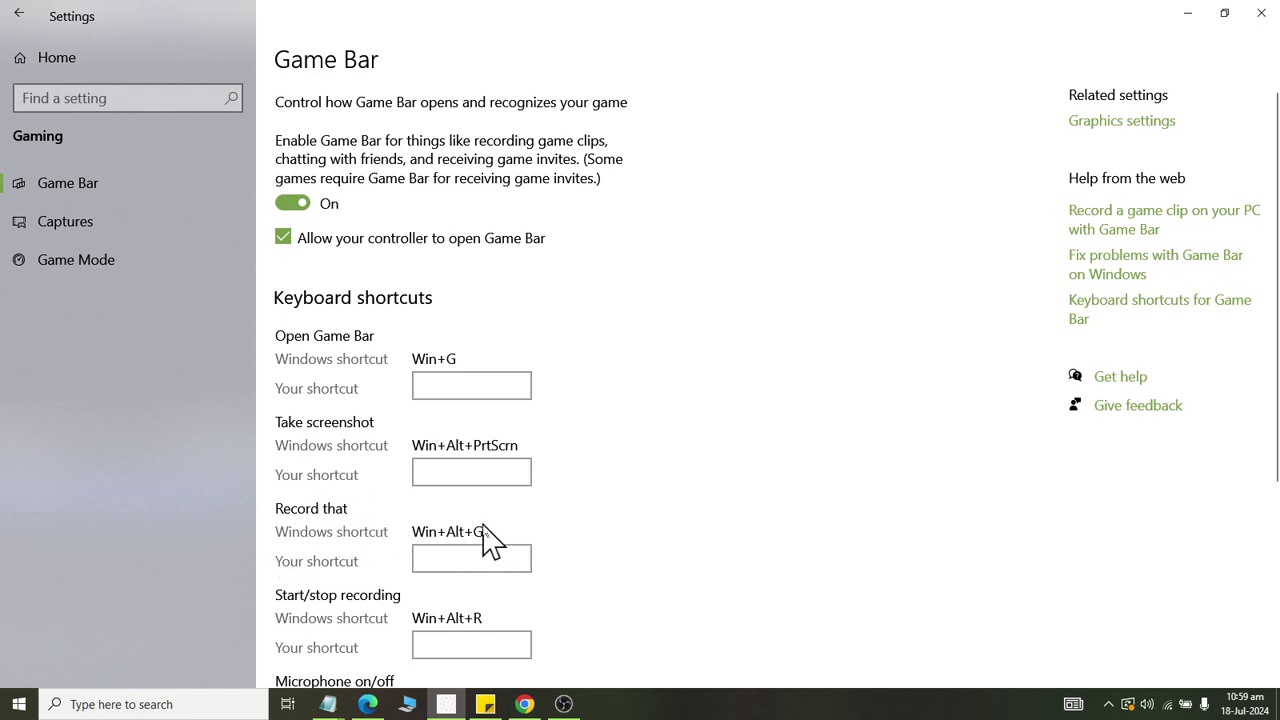
# Review the Game Bar keyboard shortcuts, from Open Game Bar down to Show camera in broadcast.
pyautogui.scroll(-3, 486, 540)
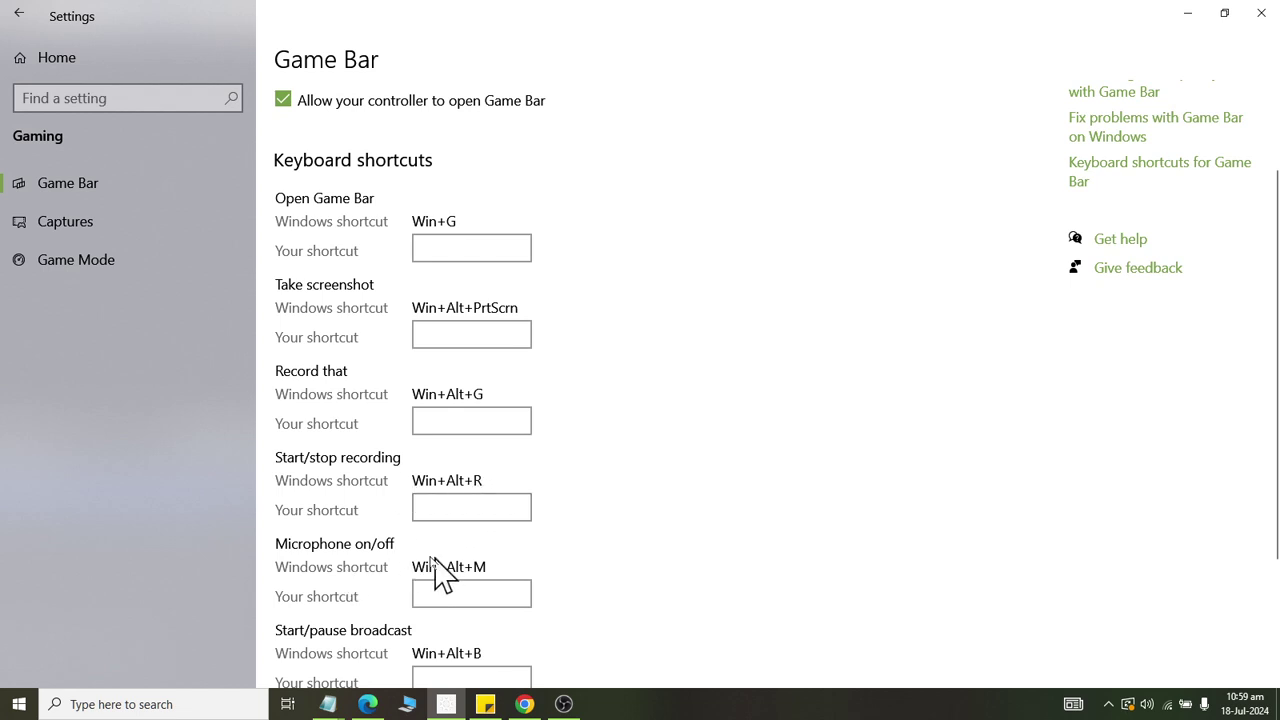
pyautogui.scroll(-5, 443, 572)
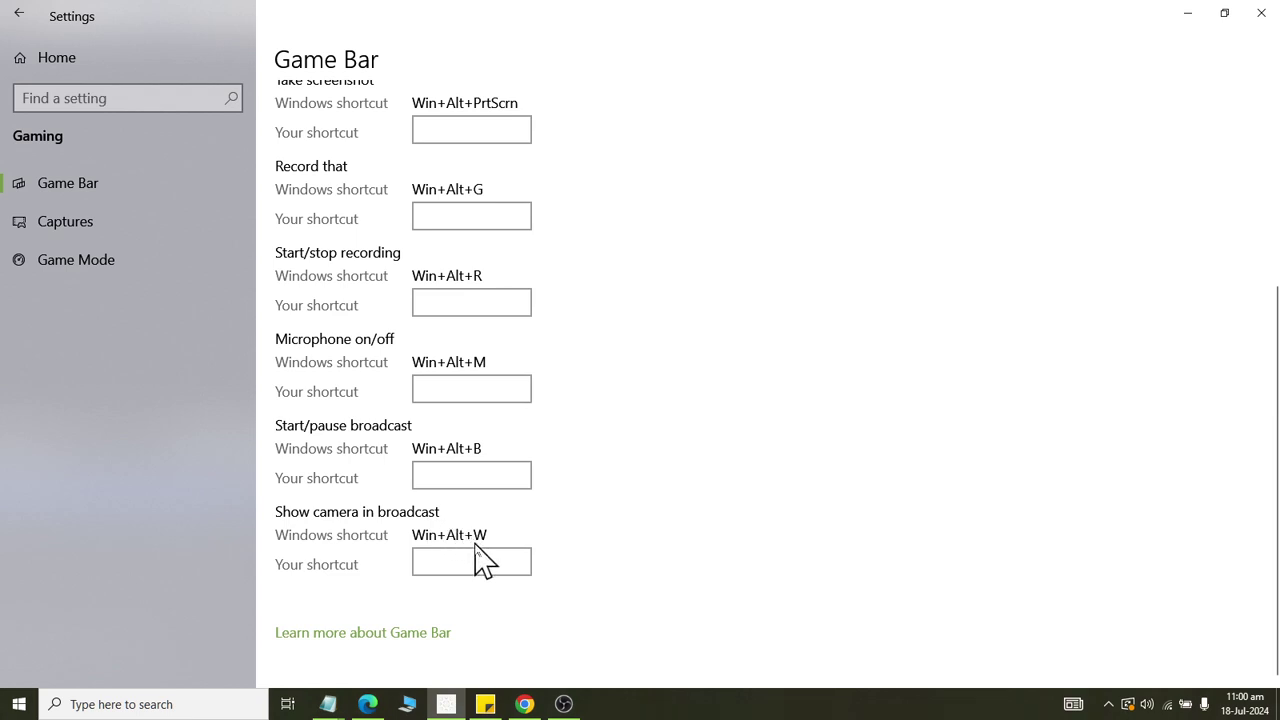
pyautogui.scroll(8, 471, 558)
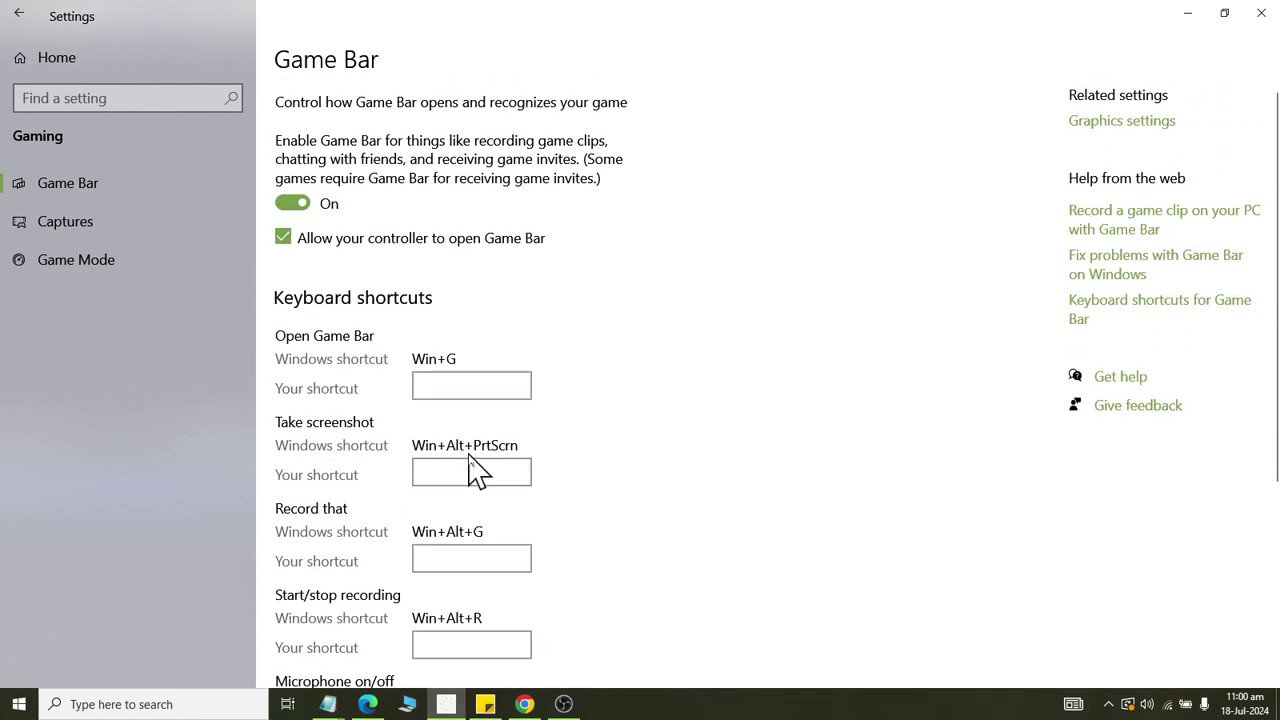
pyautogui.scroll(-8, 471, 470)
pyautogui.scroll(8, 457, 474)
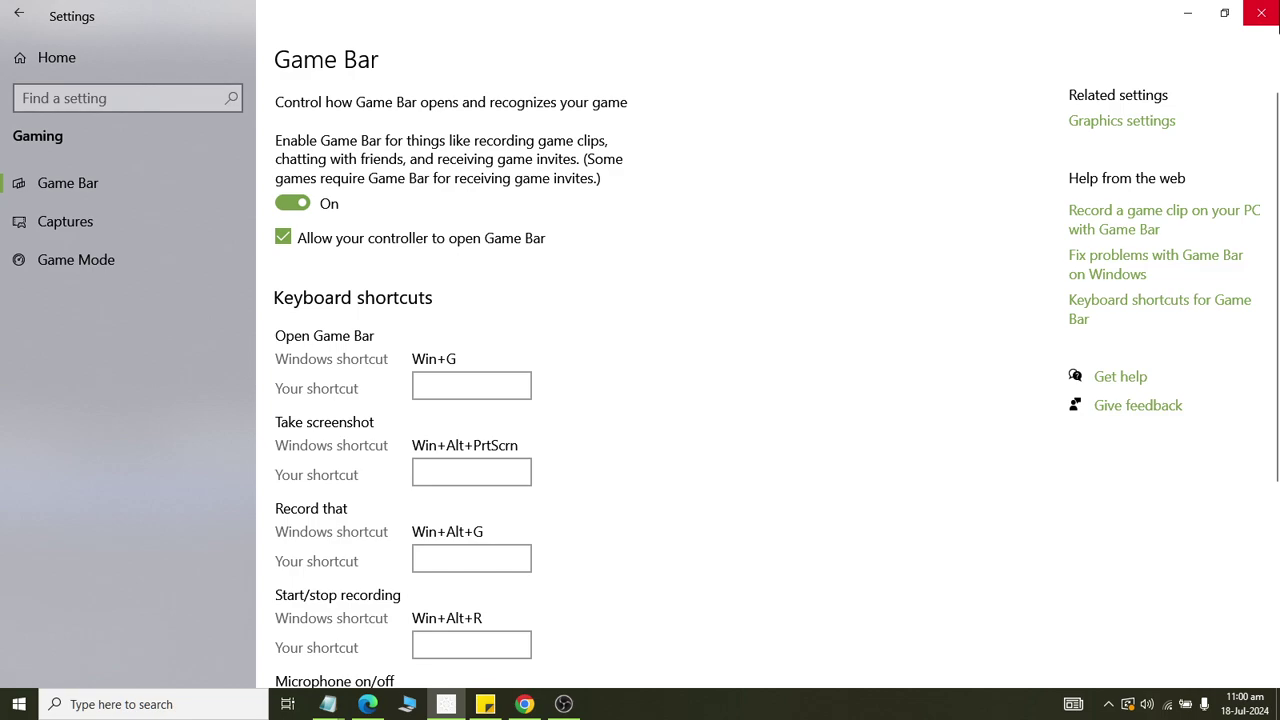
# Close Settings and switch to the Placeit page in Chrome.
pyautogui.click(1261, 13)
pyautogui.click(485, 704)
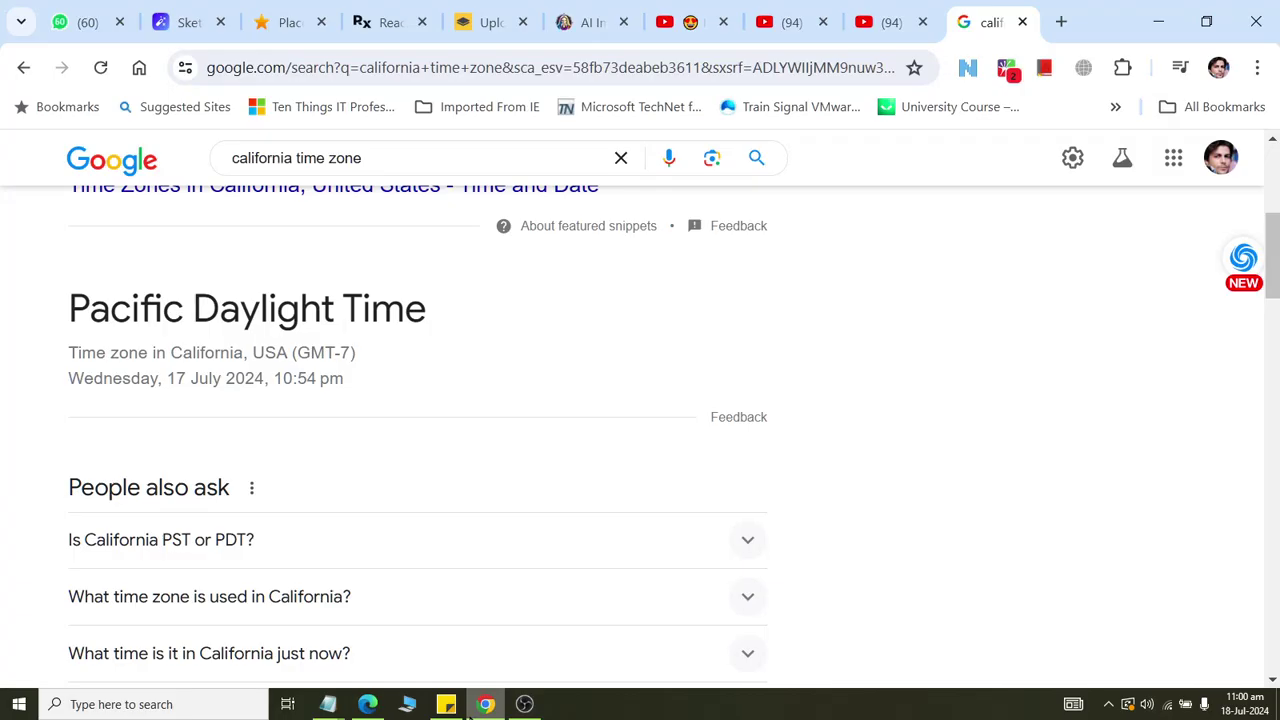
pyautogui.click(258, 30)
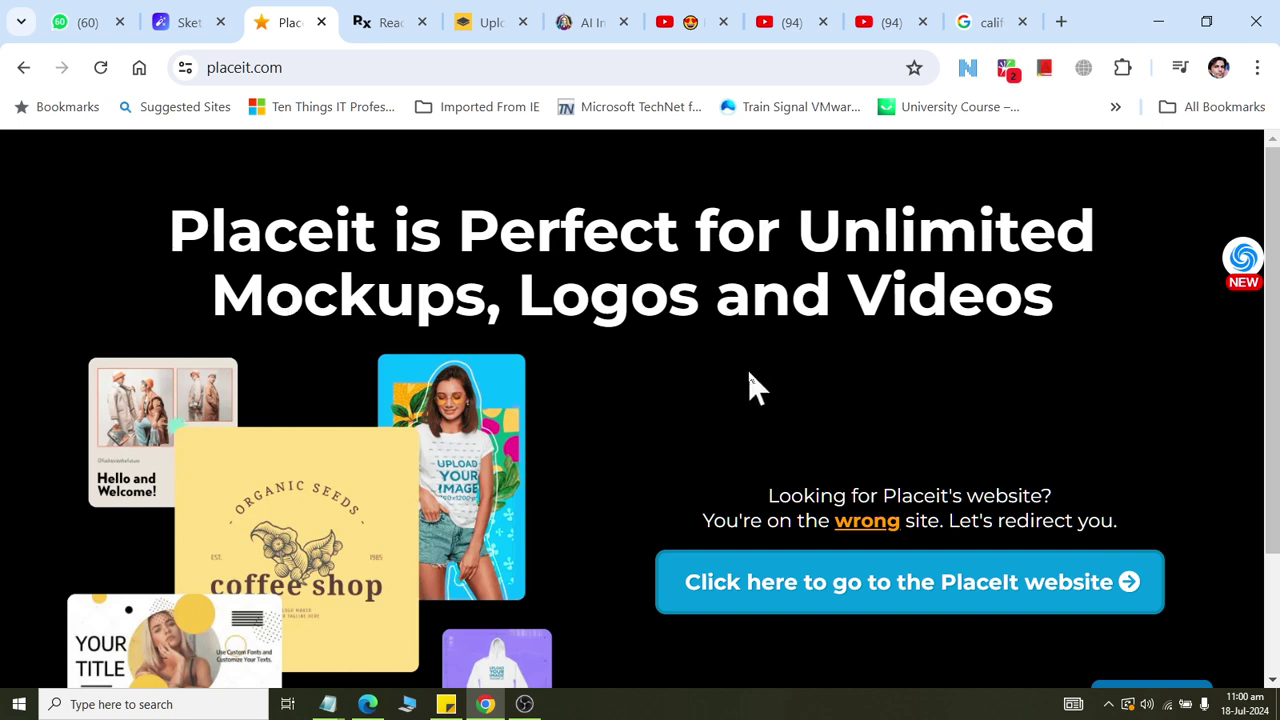
# Record a Game Bar clip while scrolling through the Placeit page, and open the Captures folder containing it.
pyautogui.scroll(-2, 749, 373)
pyautogui.scroll(2, 749, 385)
pyautogui.scroll(-2, 300, 400)
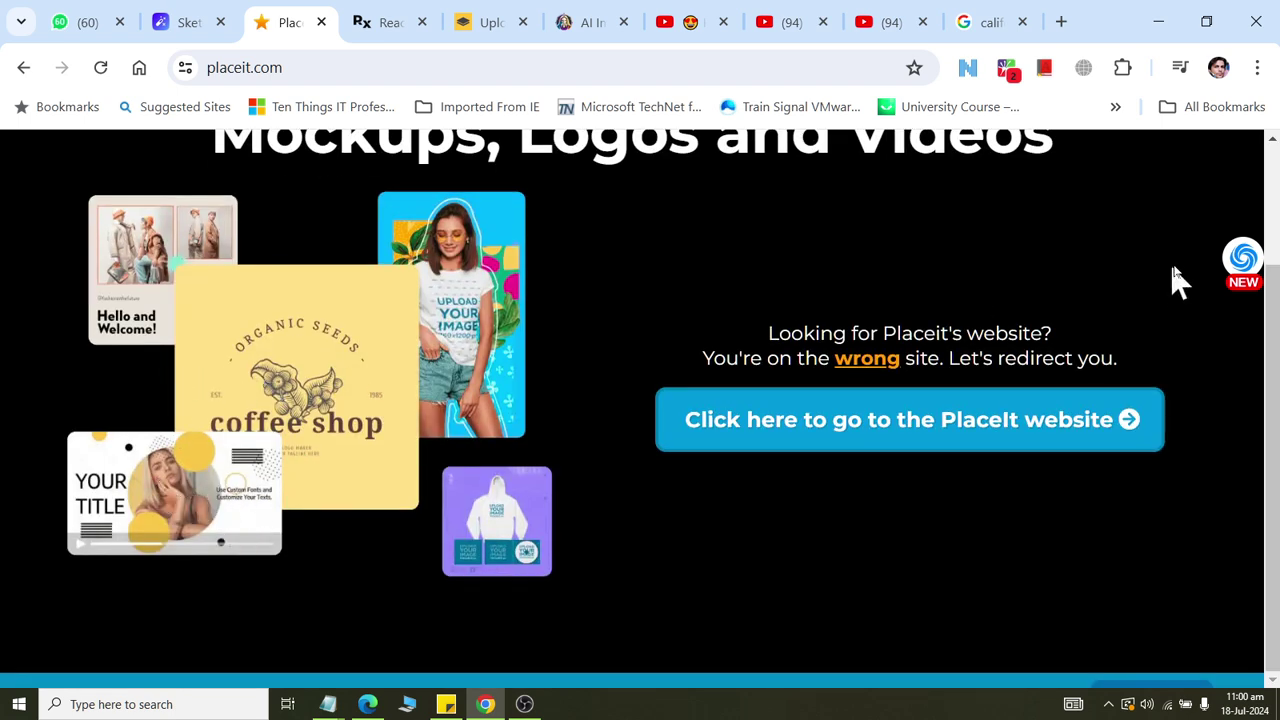
pyautogui.scroll(2, 1180, 278)
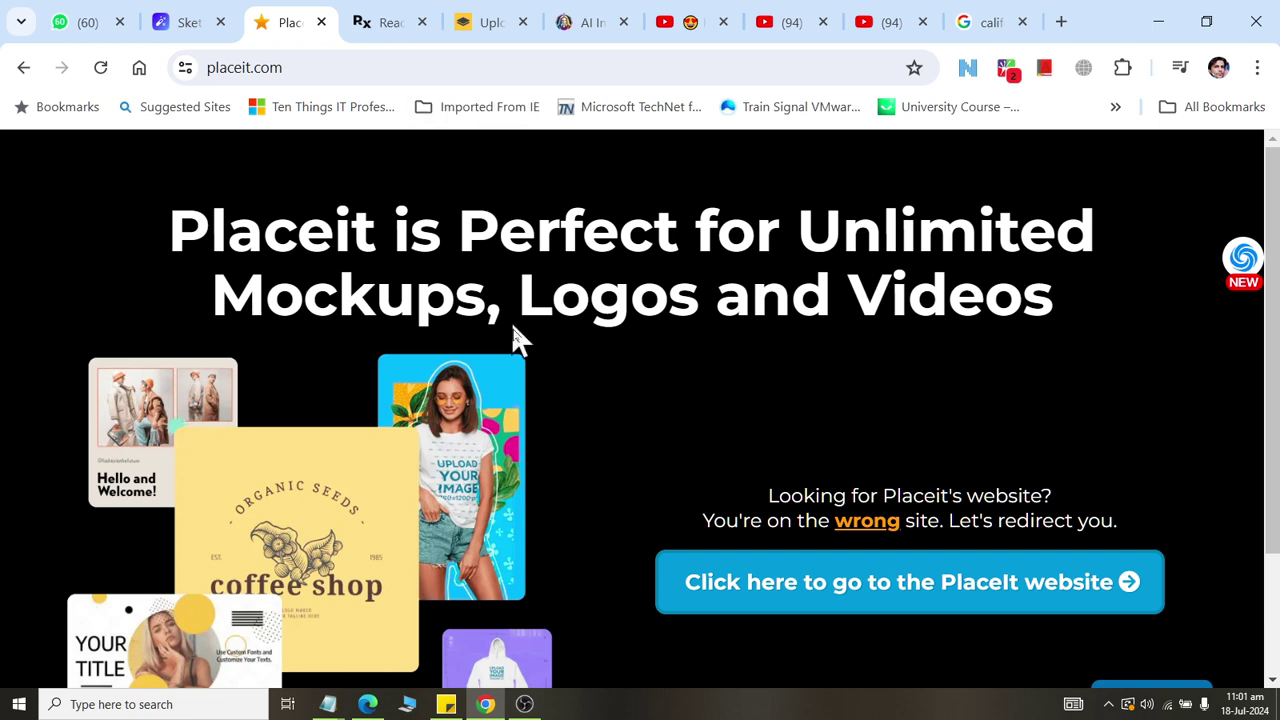
pyautogui.click(997, 373)
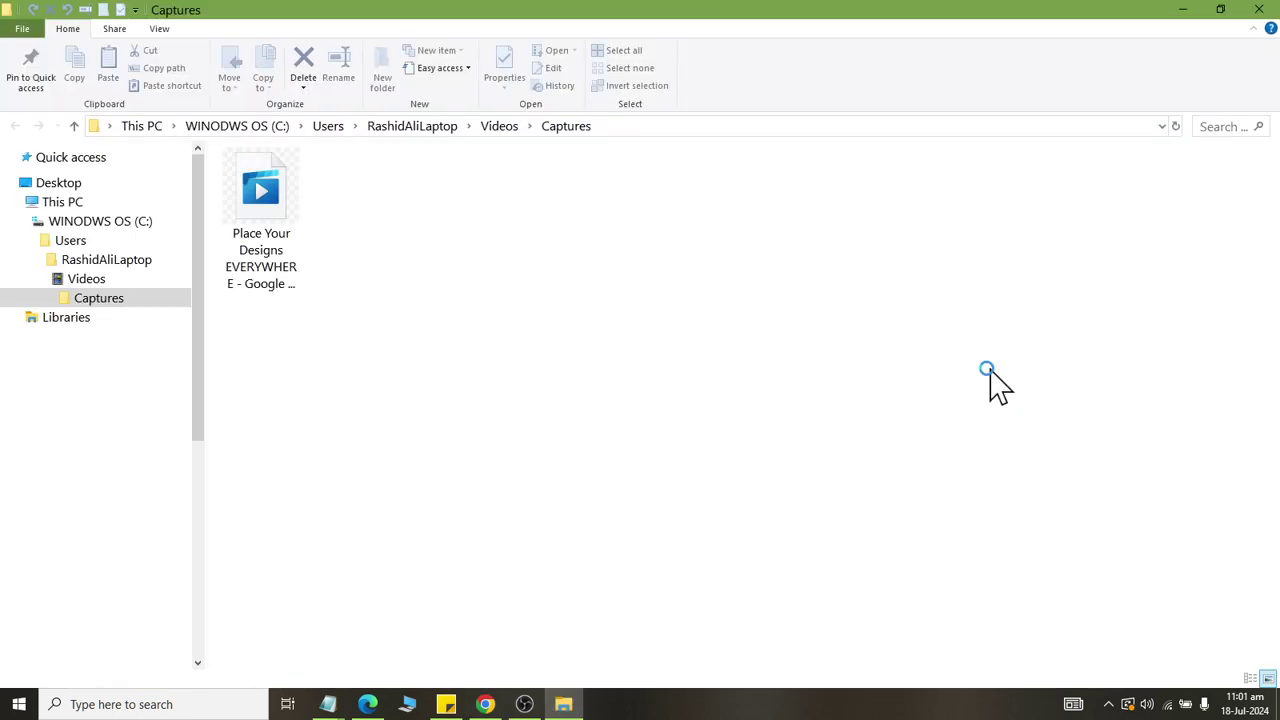
# Play the recorded Placeit clip with VLC media player and close the player.
pyautogui.rightClick(274, 205)
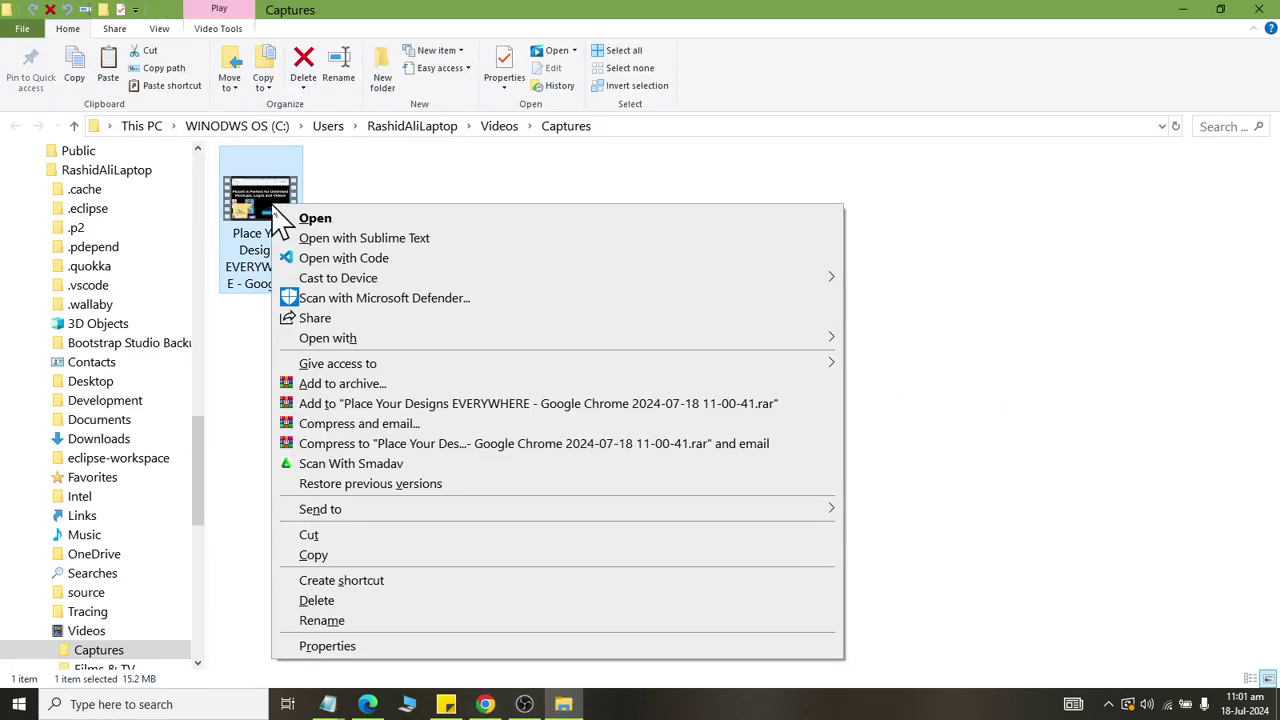
pyautogui.moveTo(340, 345)
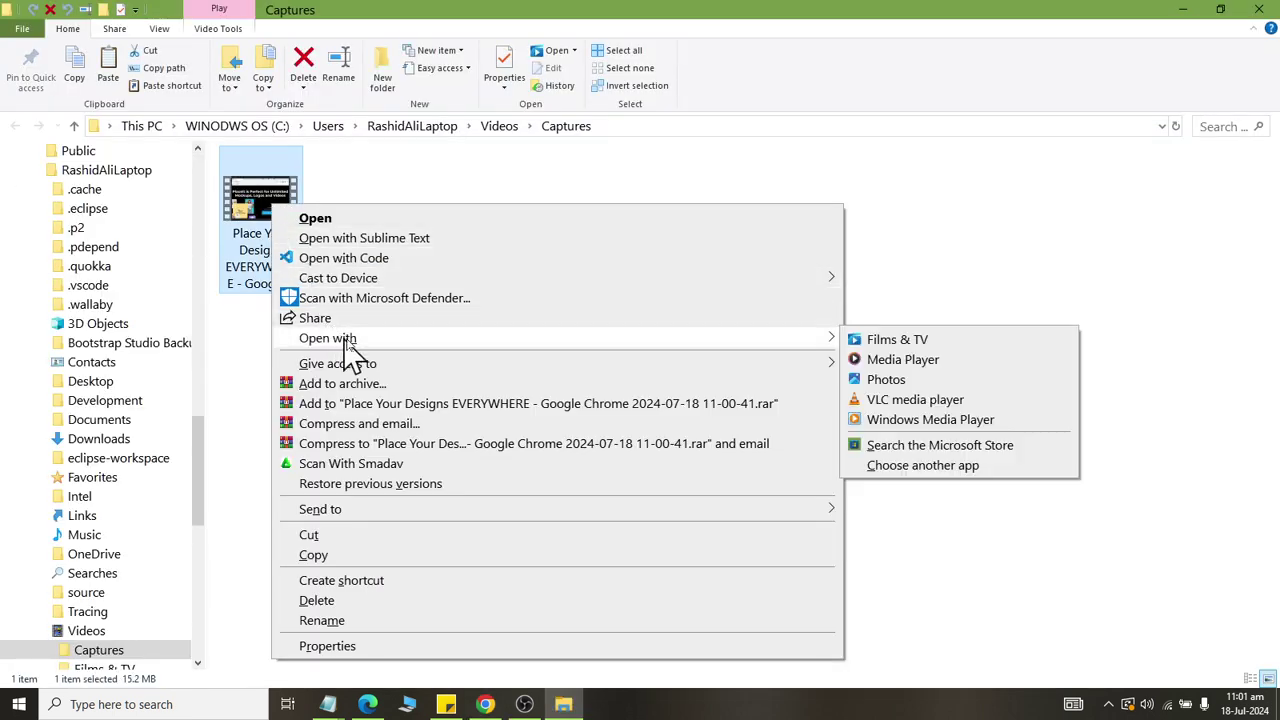
pyautogui.click(906, 401)
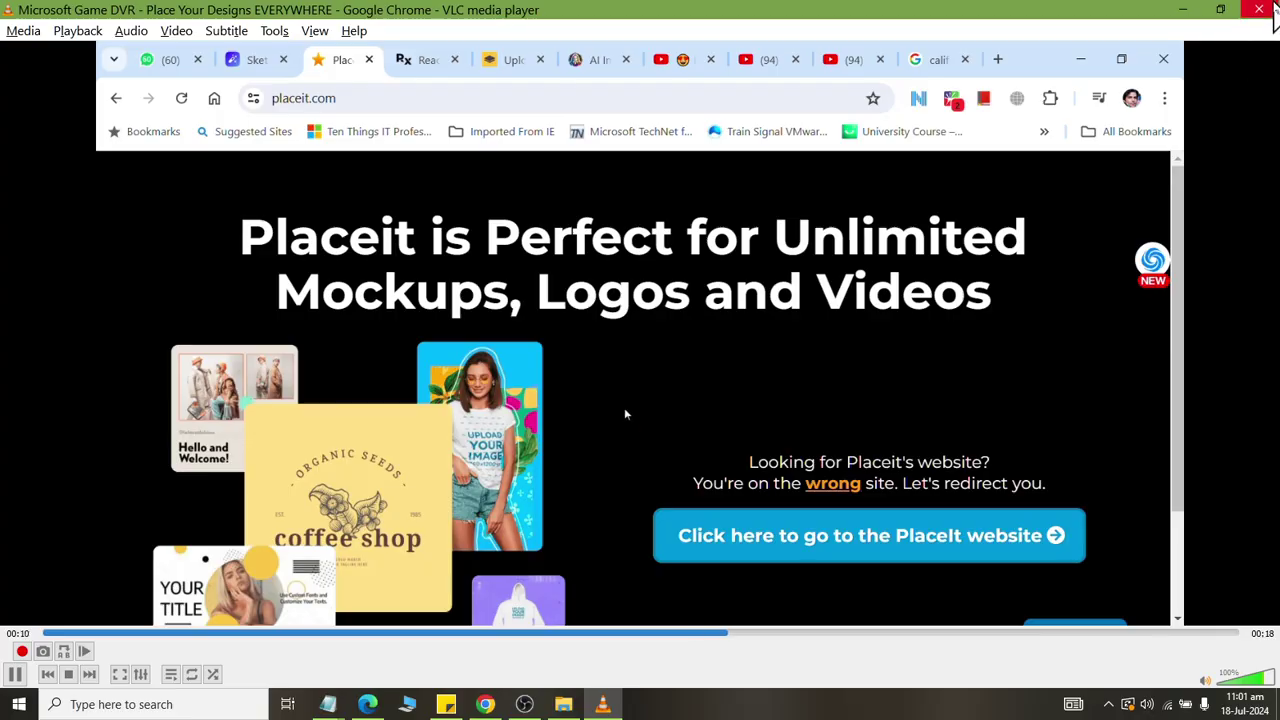
pyautogui.click(1274, 14)
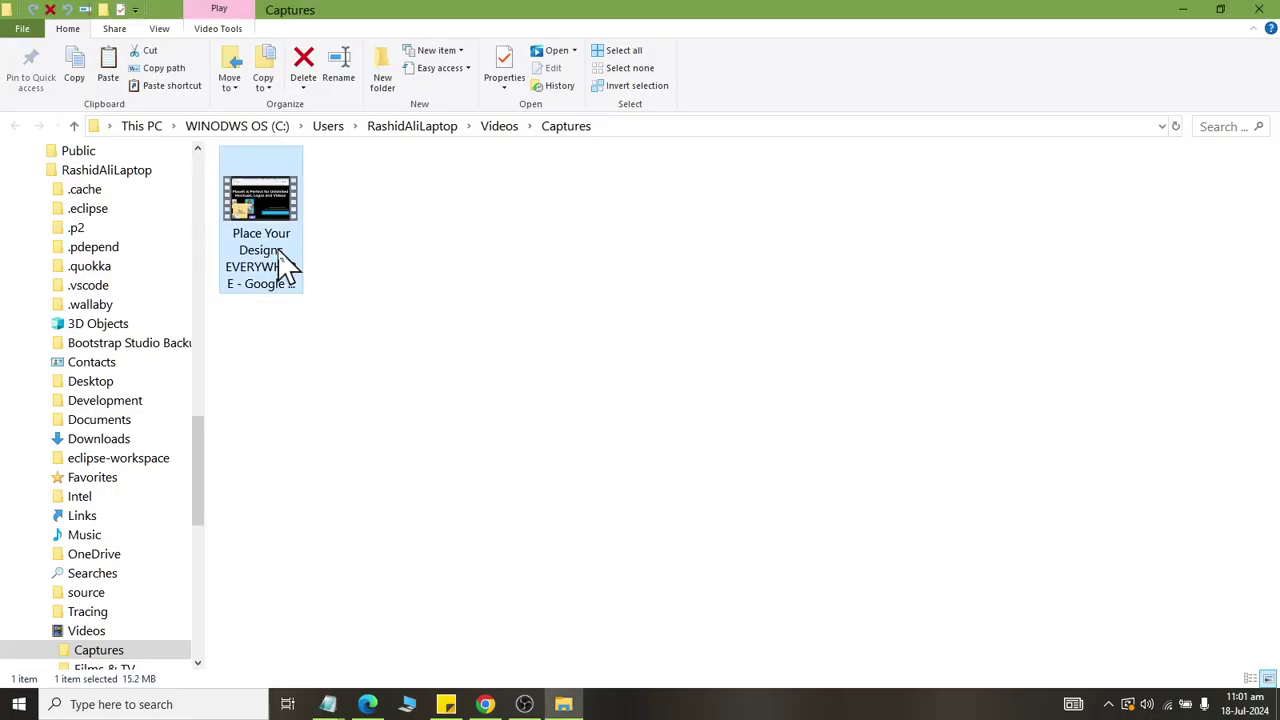
# Delete the recorded Placeit clip from the Captures folder.
pyautogui.press('Delete')
pyautogui.click(709, 414)
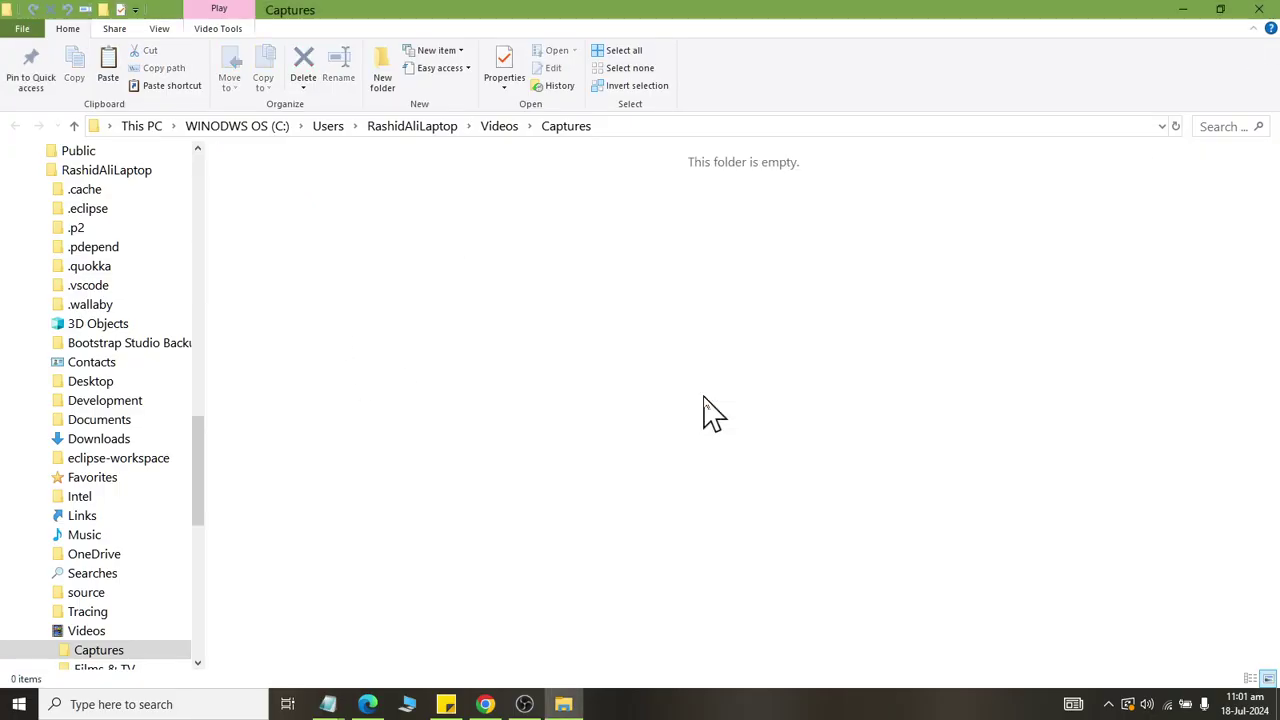
# Take a Game Bar screenshot of the Placeit page in Chrome, view it from the Captures folder, and close both windows.
pyautogui.click(522, 704)
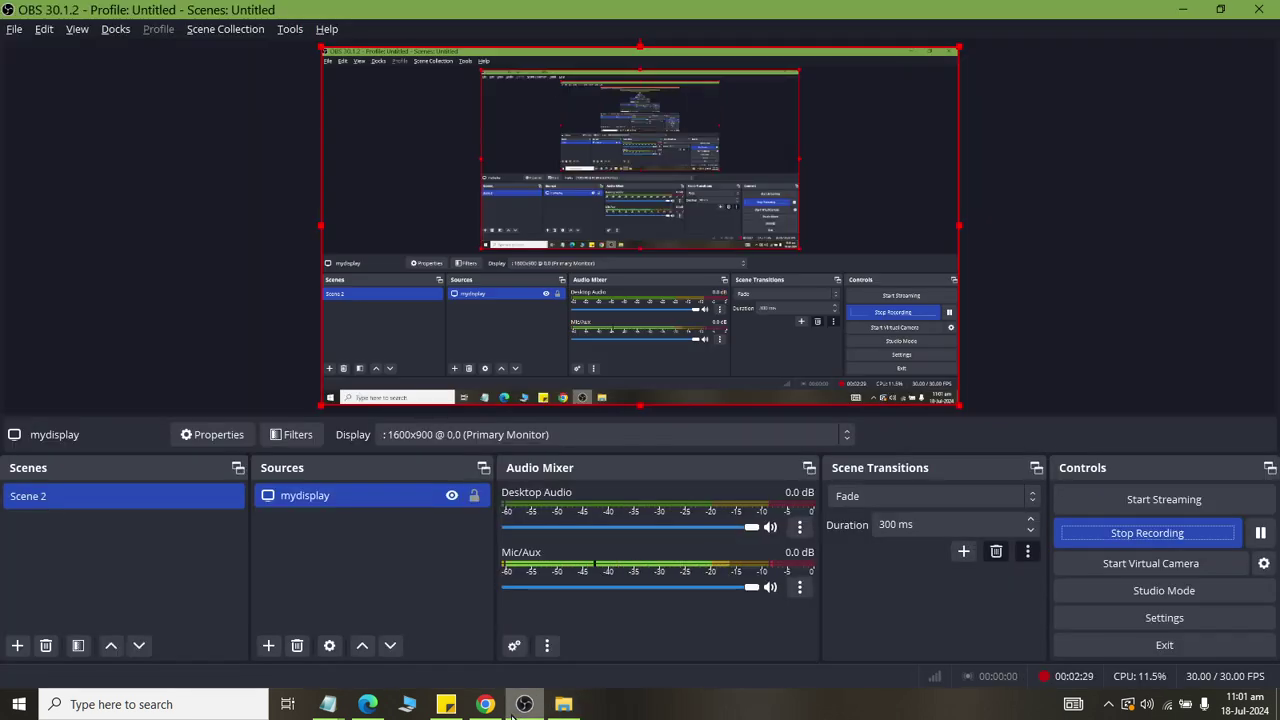
pyautogui.click(512, 716)
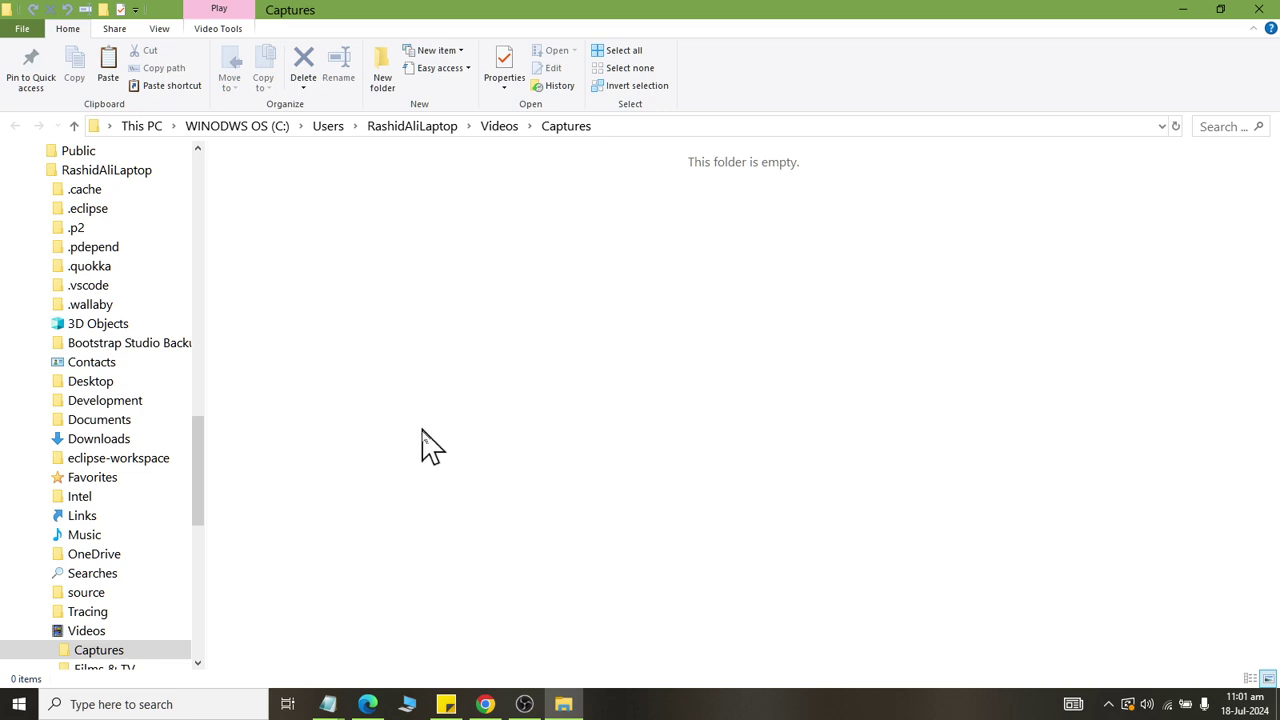
pyautogui.click(485, 700)
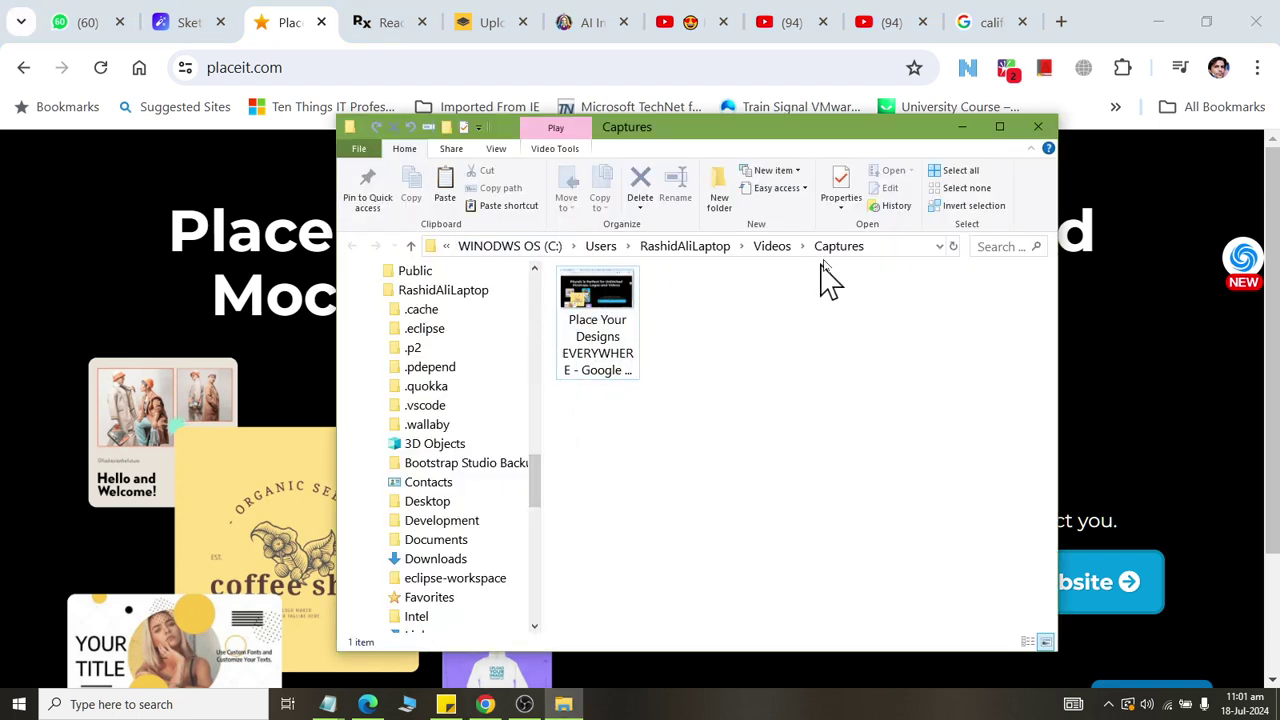
pyautogui.doubleClick(620, 348)
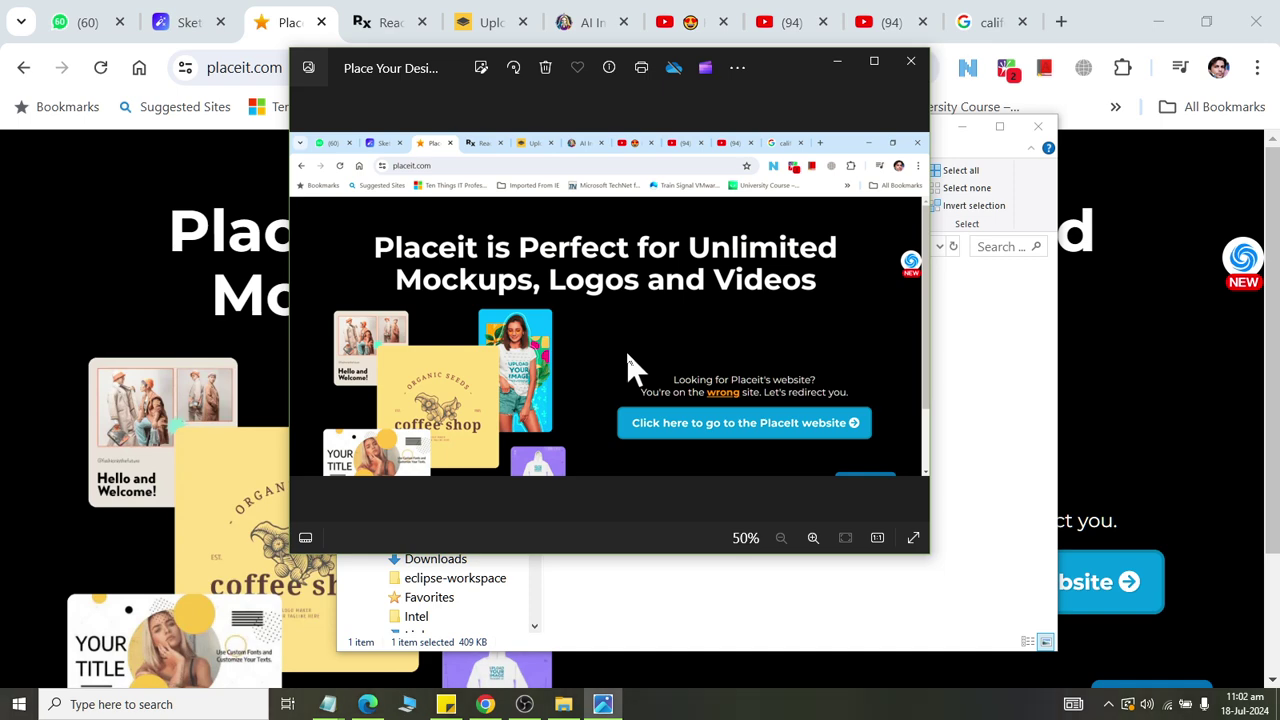
pyautogui.click(908, 66)
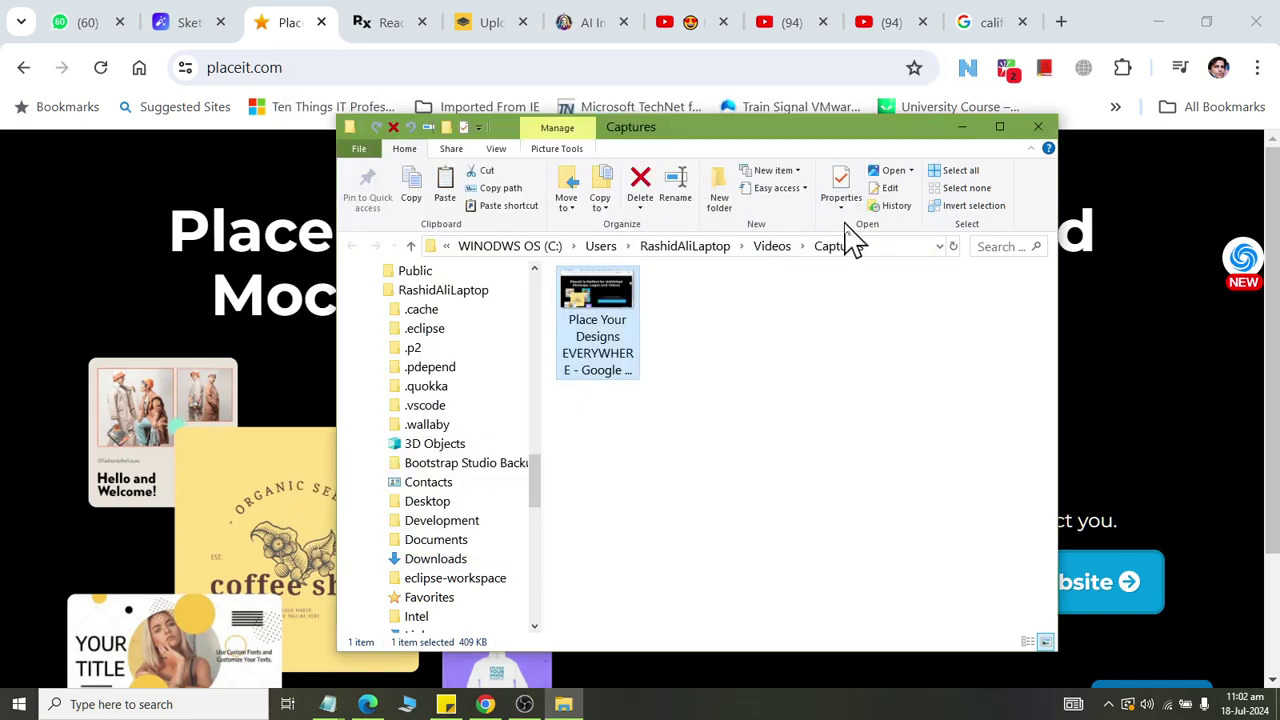
pyautogui.click(1037, 128)
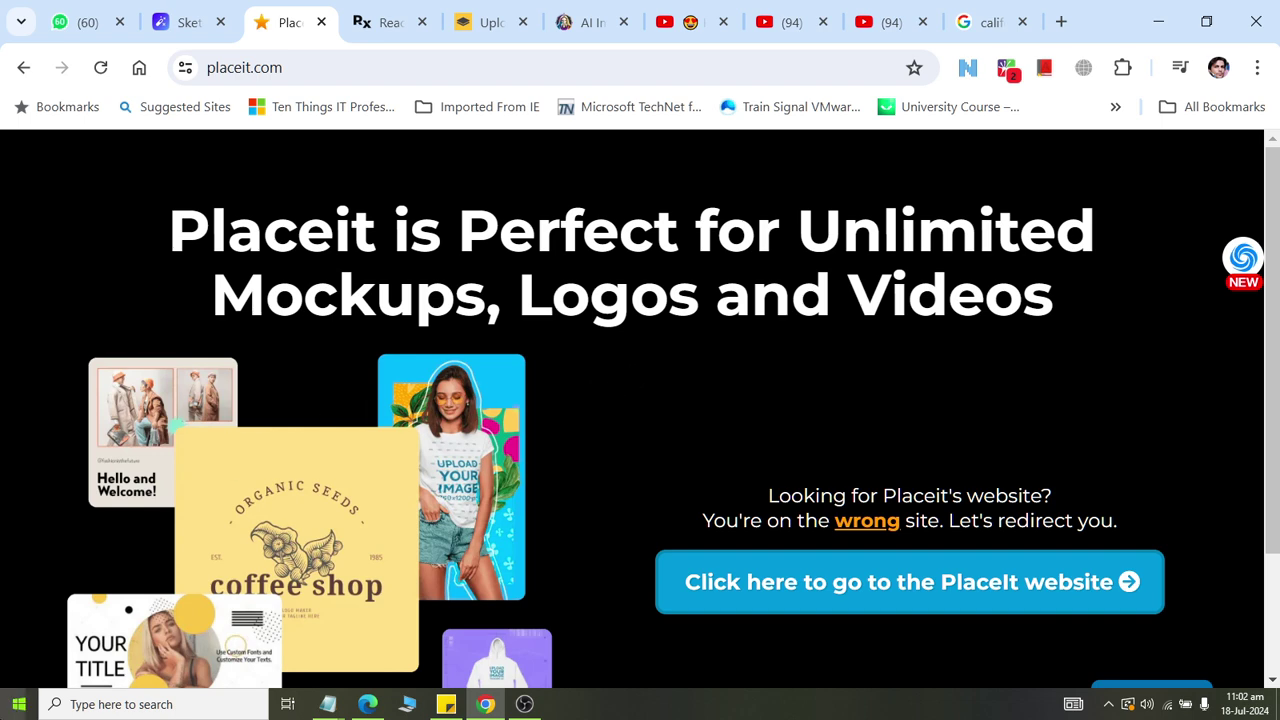
# Open the Gaming section of Windows Settings and turn off Game Bar.
pyautogui.click(18, 704)
pyautogui.click(78, 620)
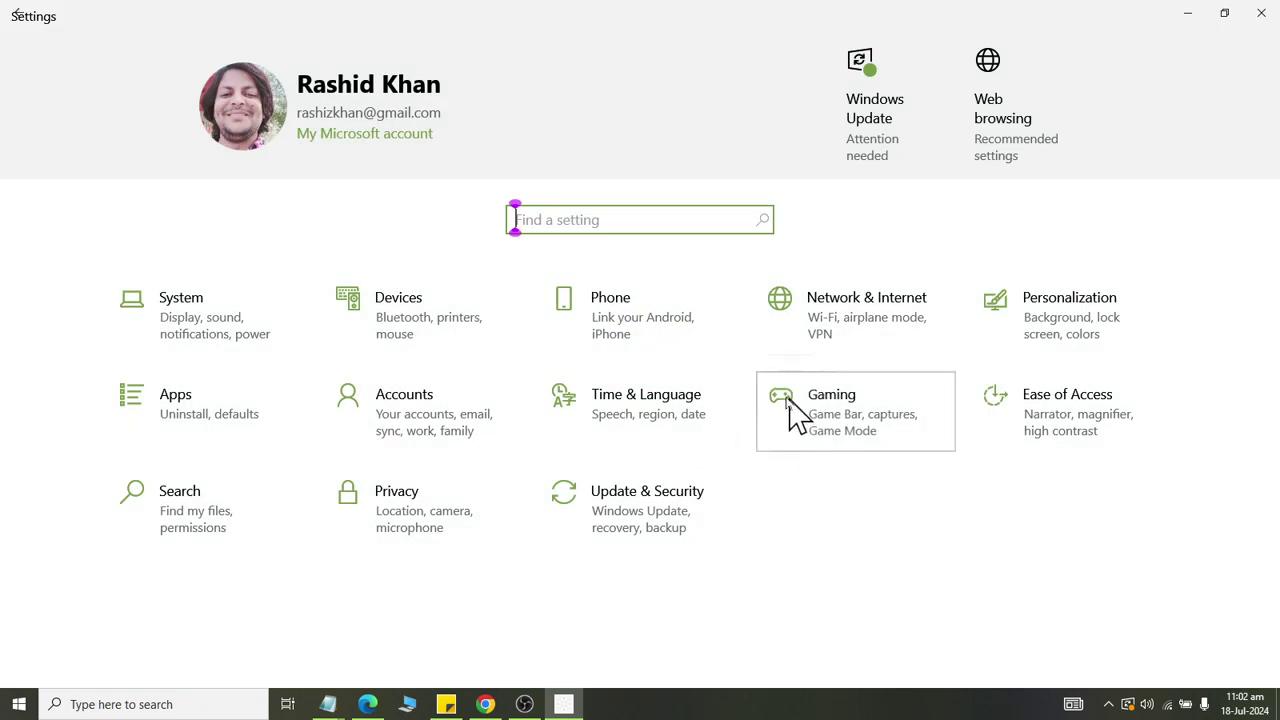
pyautogui.click(794, 414)
pyautogui.click(297, 212)
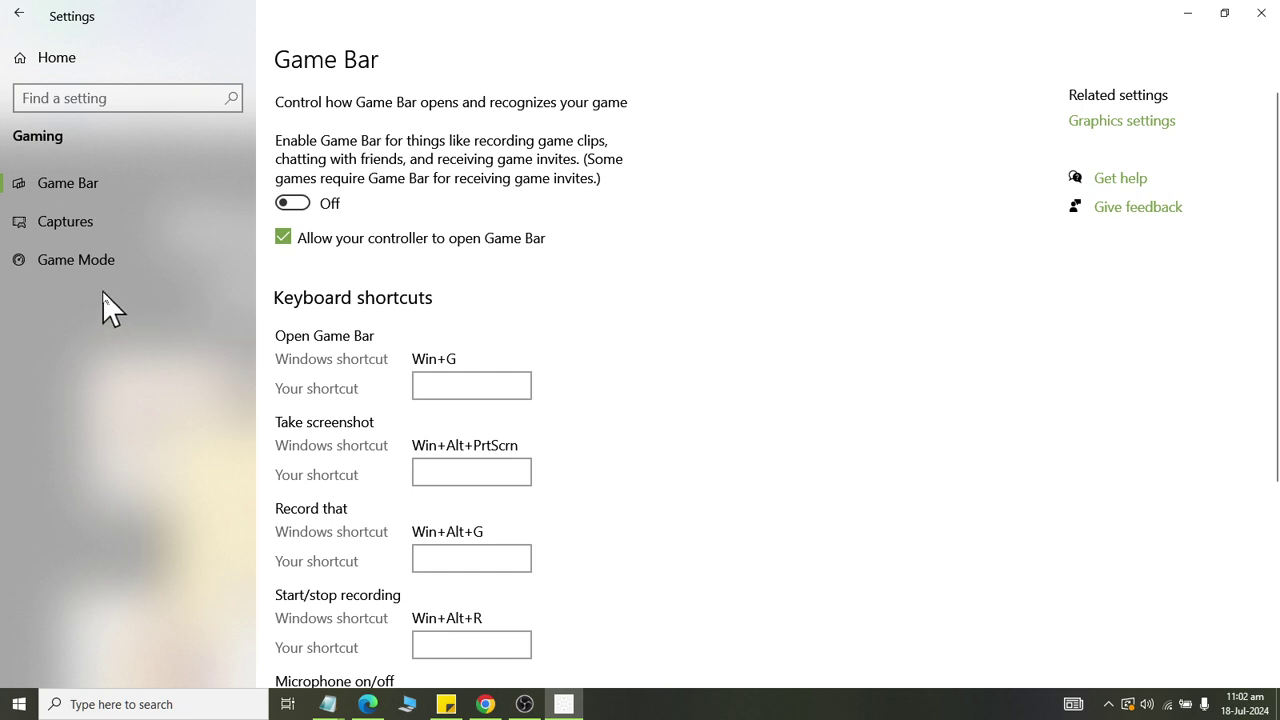
# Glance at the Placeit page in Chrome, return to Settings, and check the save location in the Captures settings.
pyautogui.click(485, 704)
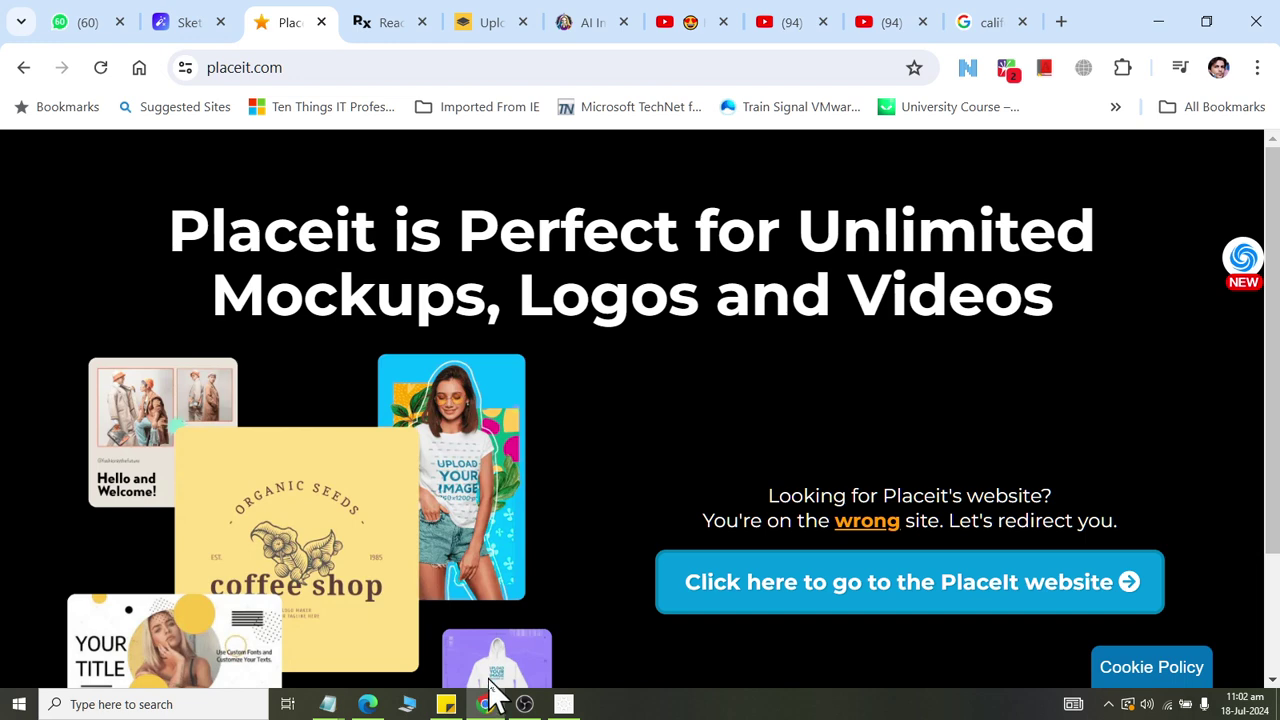
pyautogui.click(487, 700)
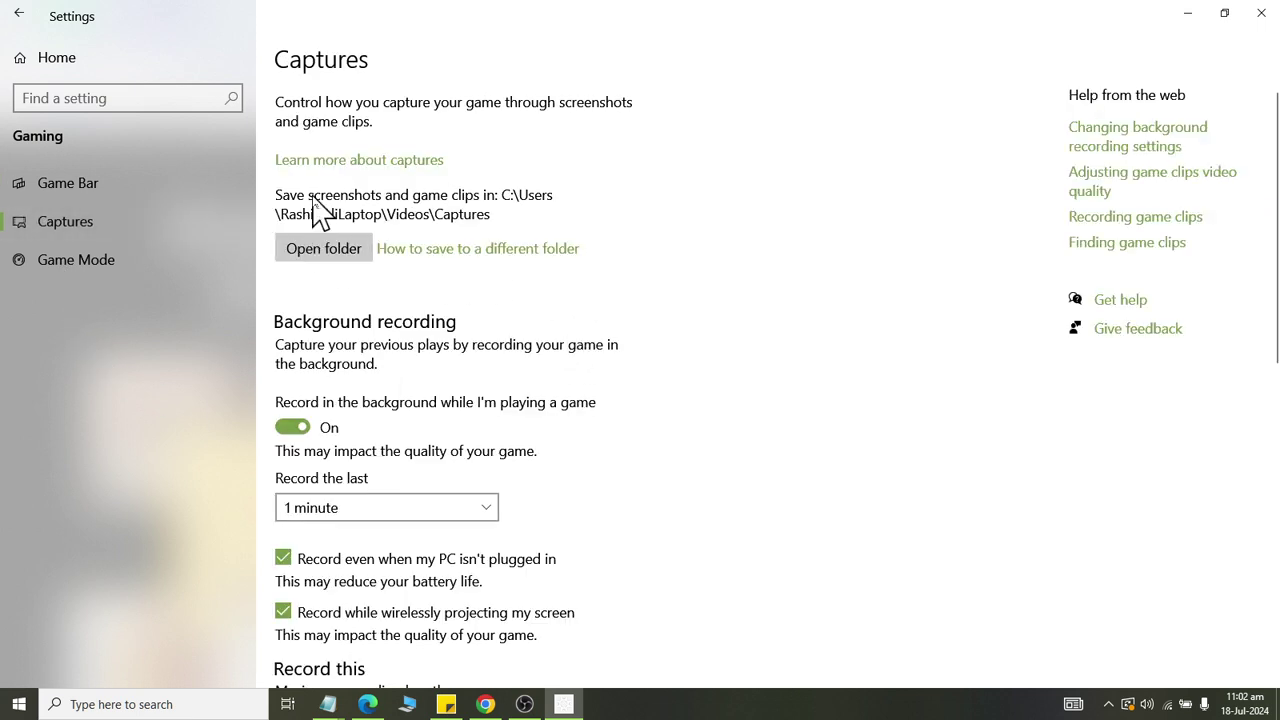
pyautogui.click(290, 245)
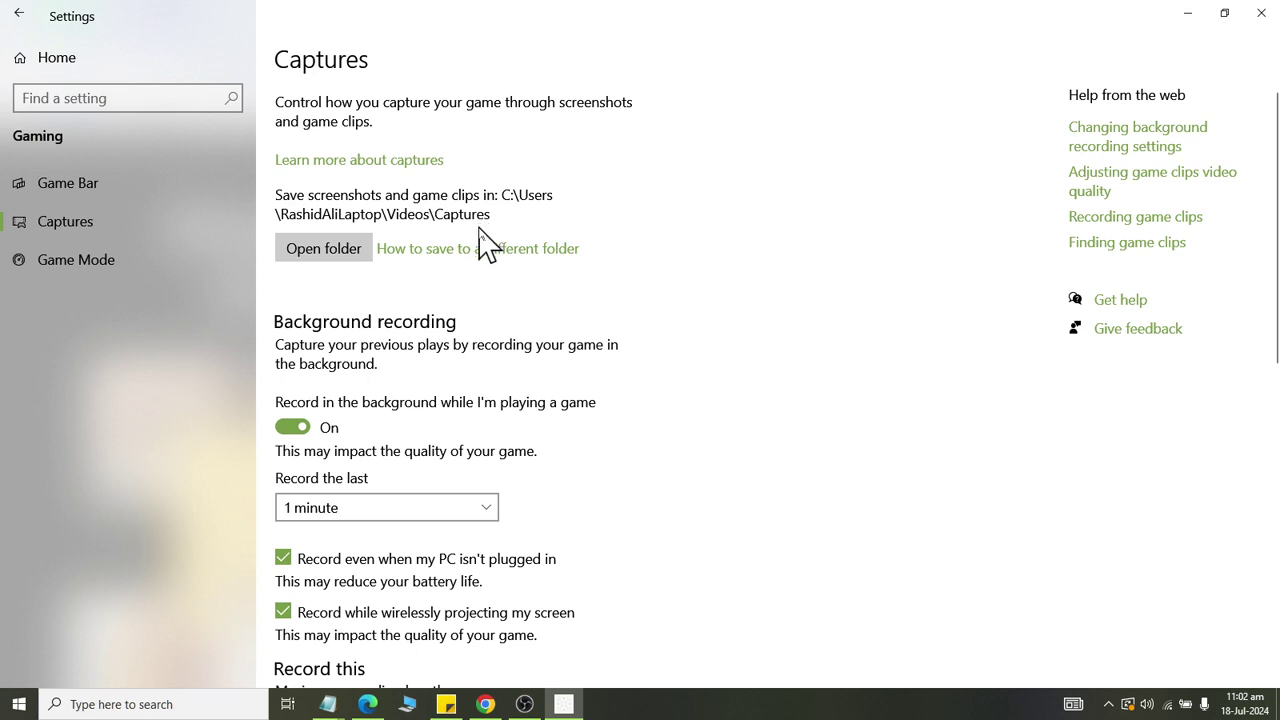
# Browse in File Explorer to the Captures folder inside Videos, select the saved Placeit screenshot, and close the window.
pyautogui.press('super')
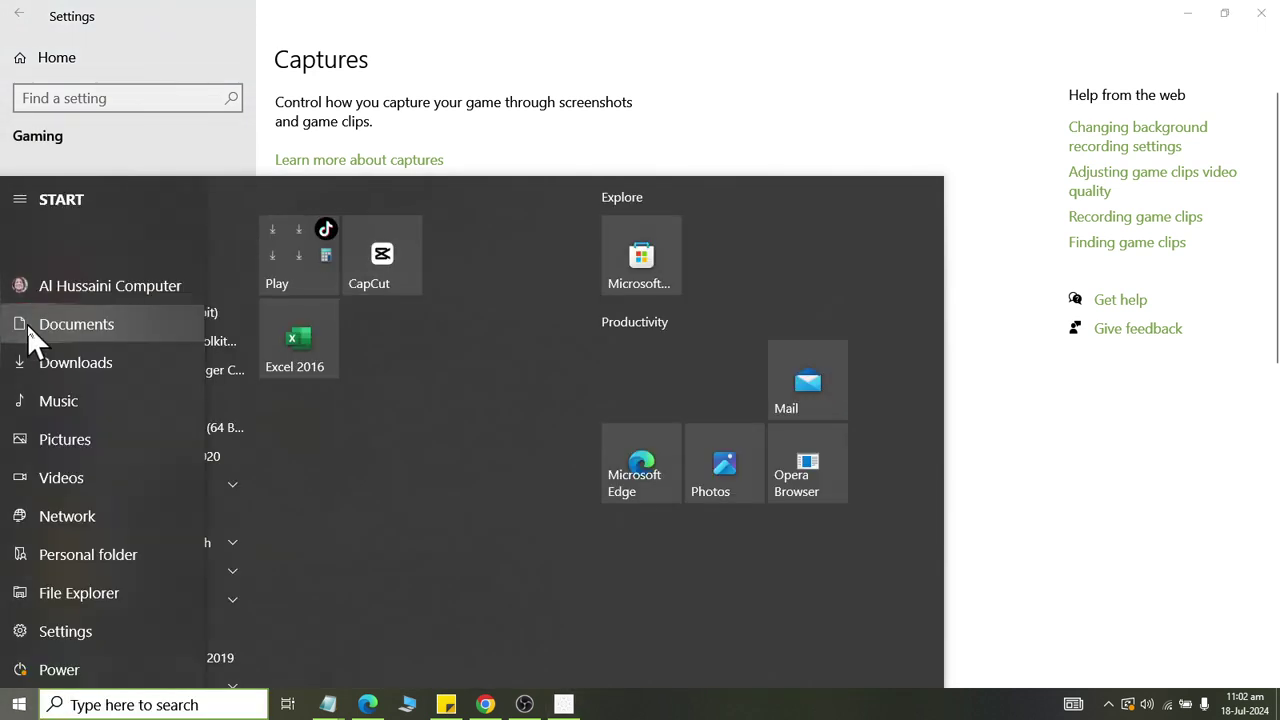
pyautogui.click(27, 324)
pyautogui.scroll(-3, 395, 485)
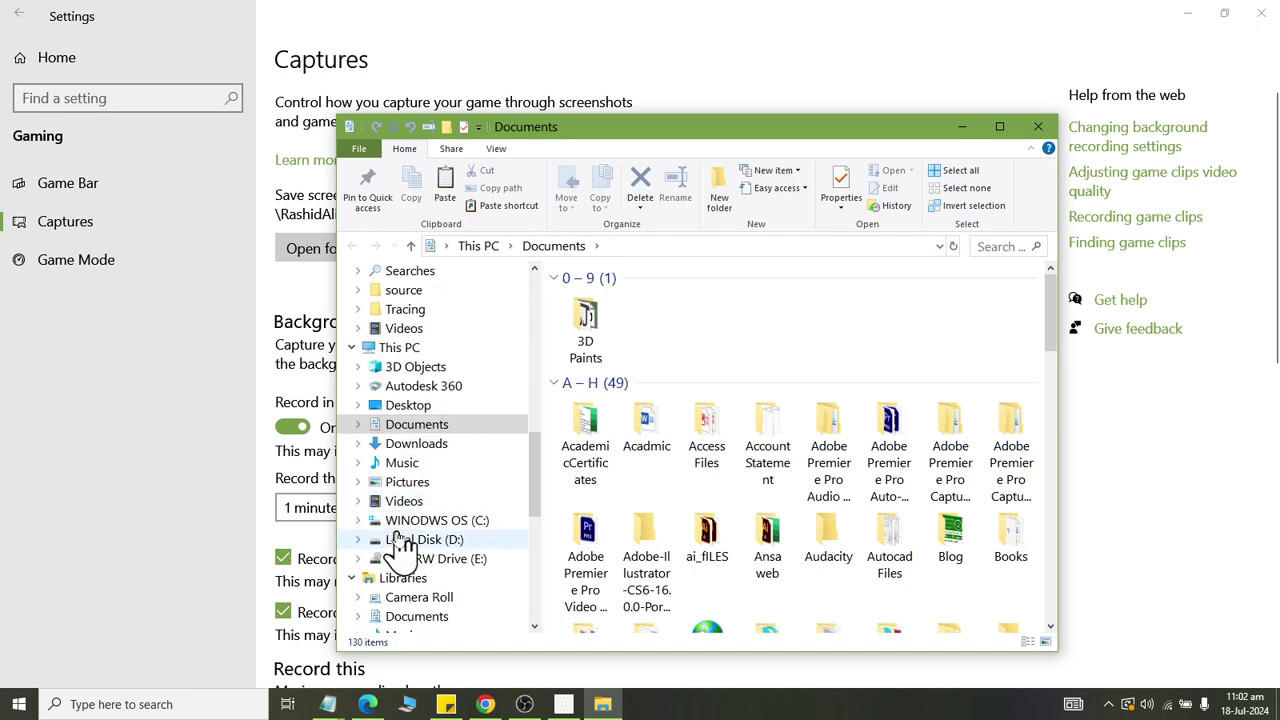
pyautogui.click(402, 503)
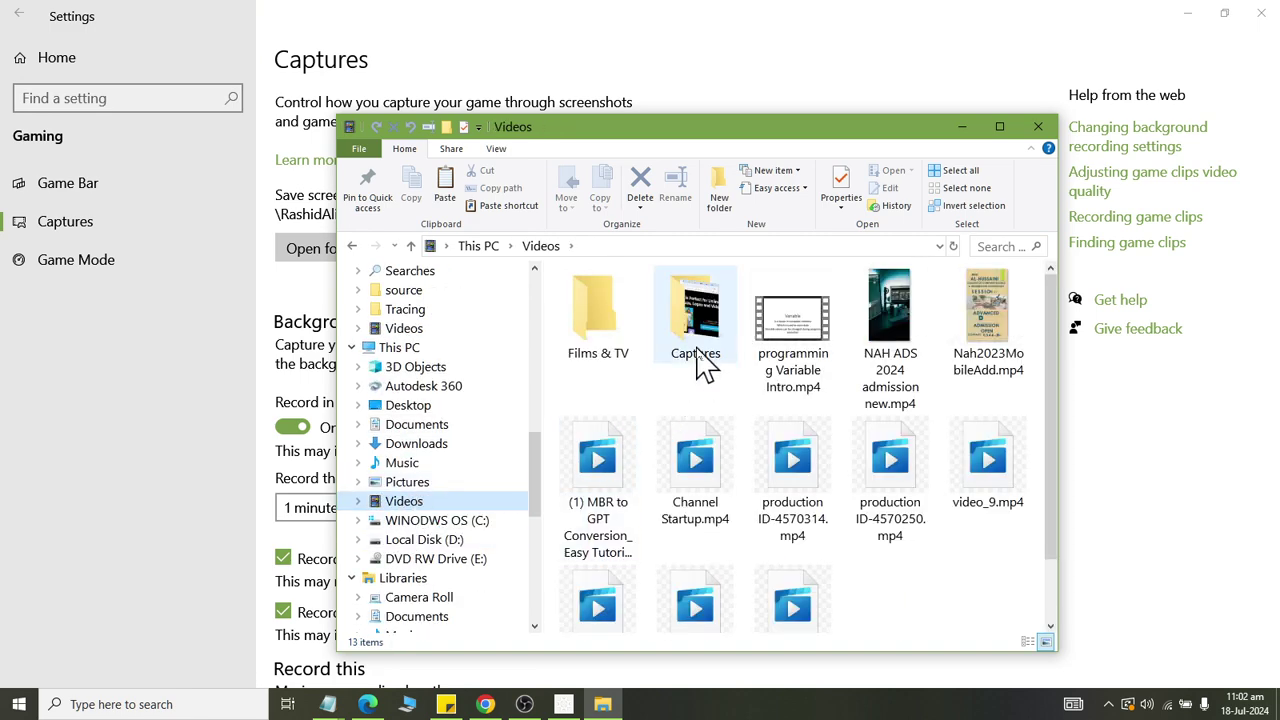
pyautogui.doubleClick(698, 355)
pyautogui.click(598, 362)
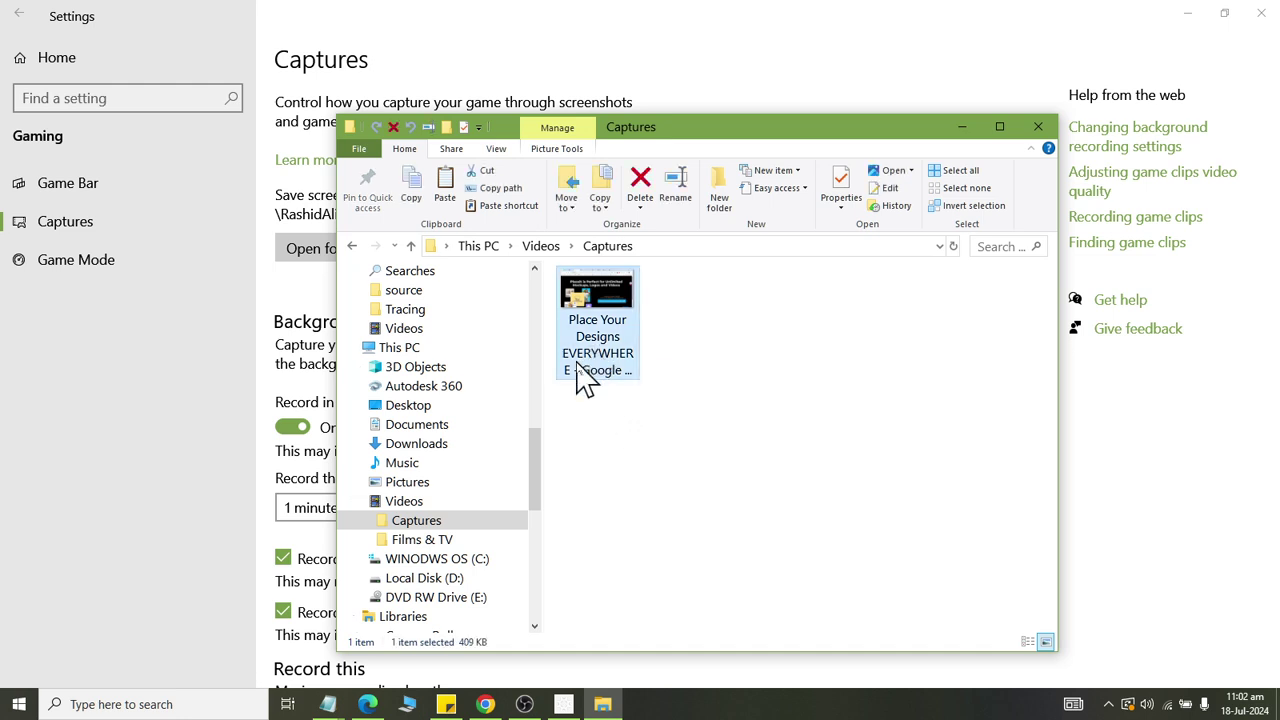
pyautogui.hotkey('alt', 'F4')
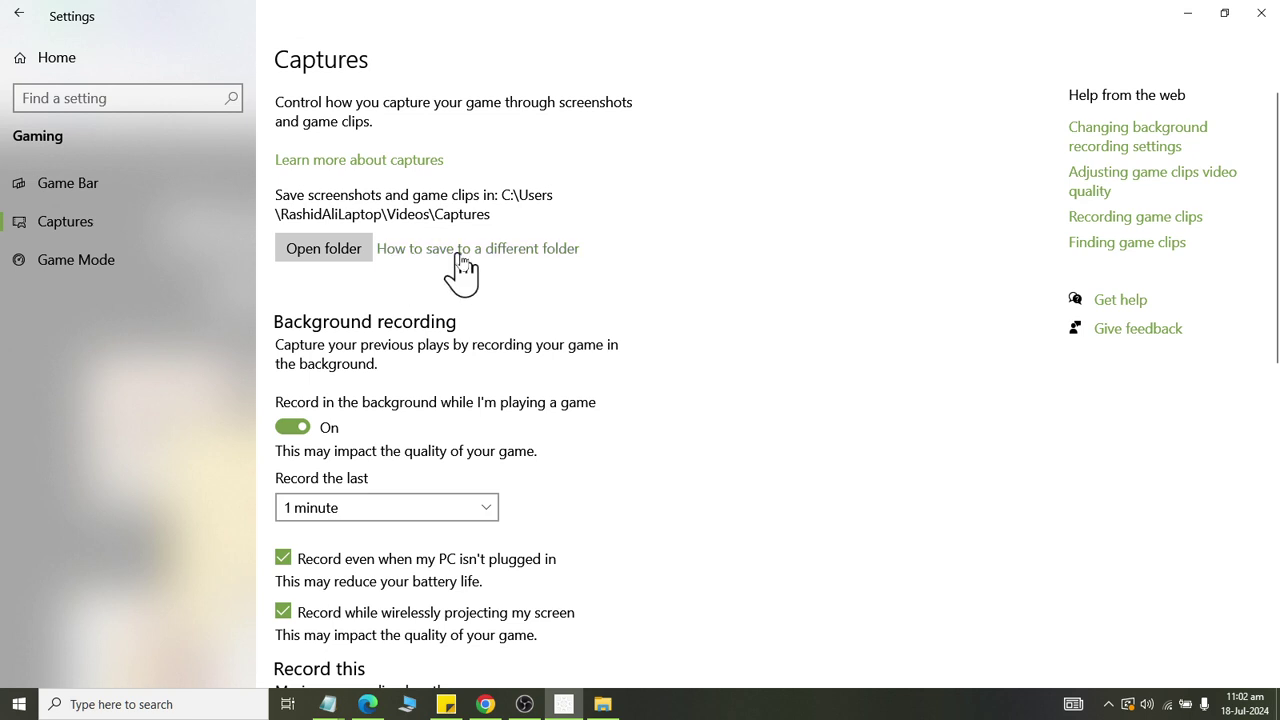
# Open the help page on saving captures to a different folder and read its "Changing capture settings" section.
pyautogui.click(545, 256)
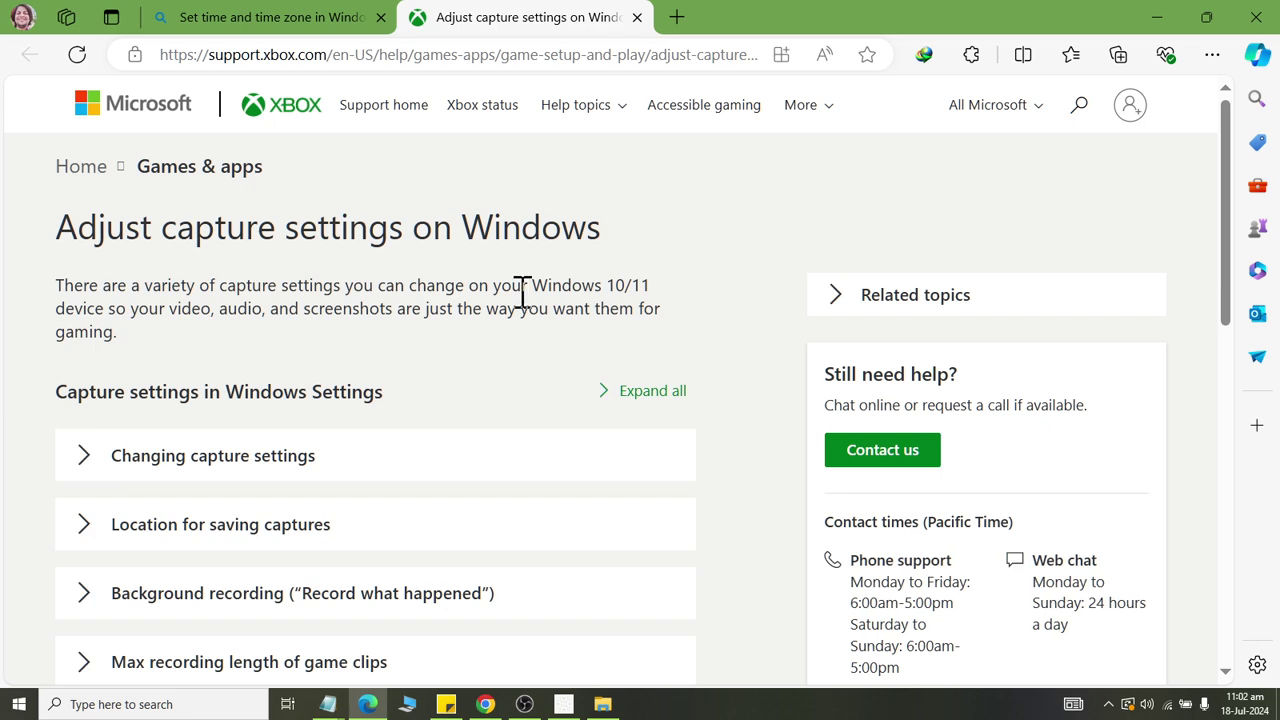
pyautogui.scroll(-2, 230, 420)
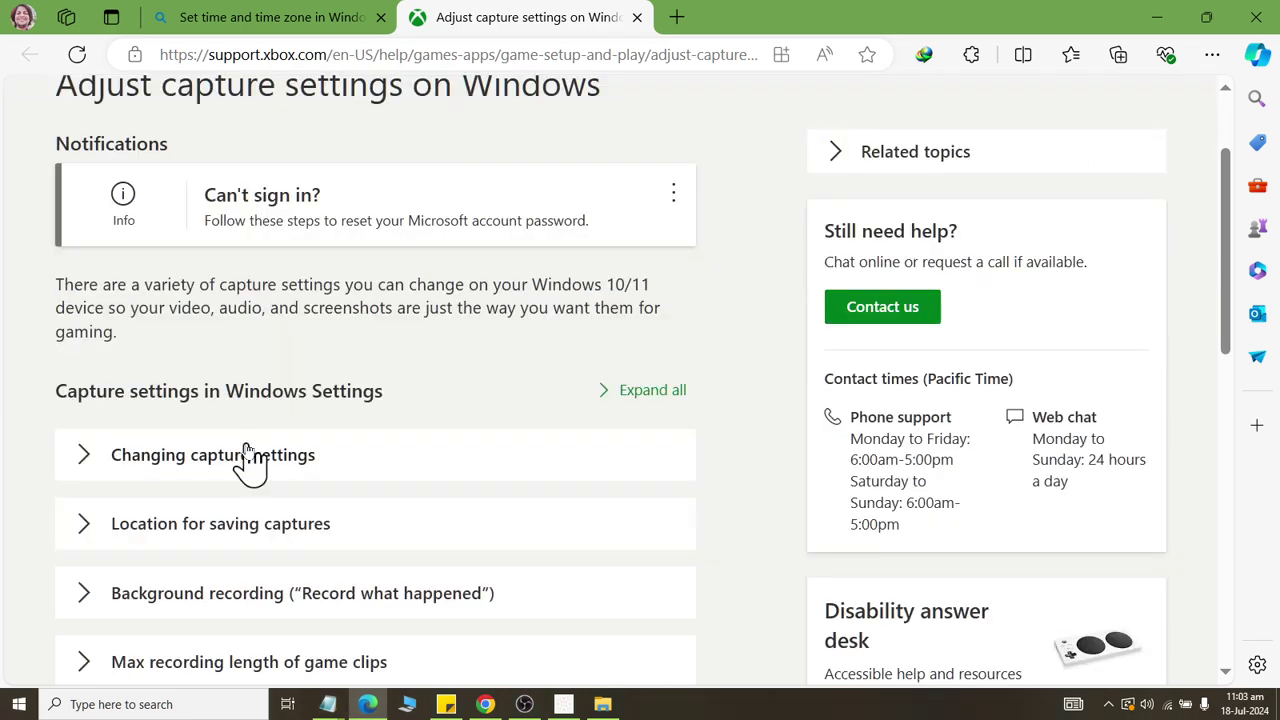
pyautogui.click(97, 466)
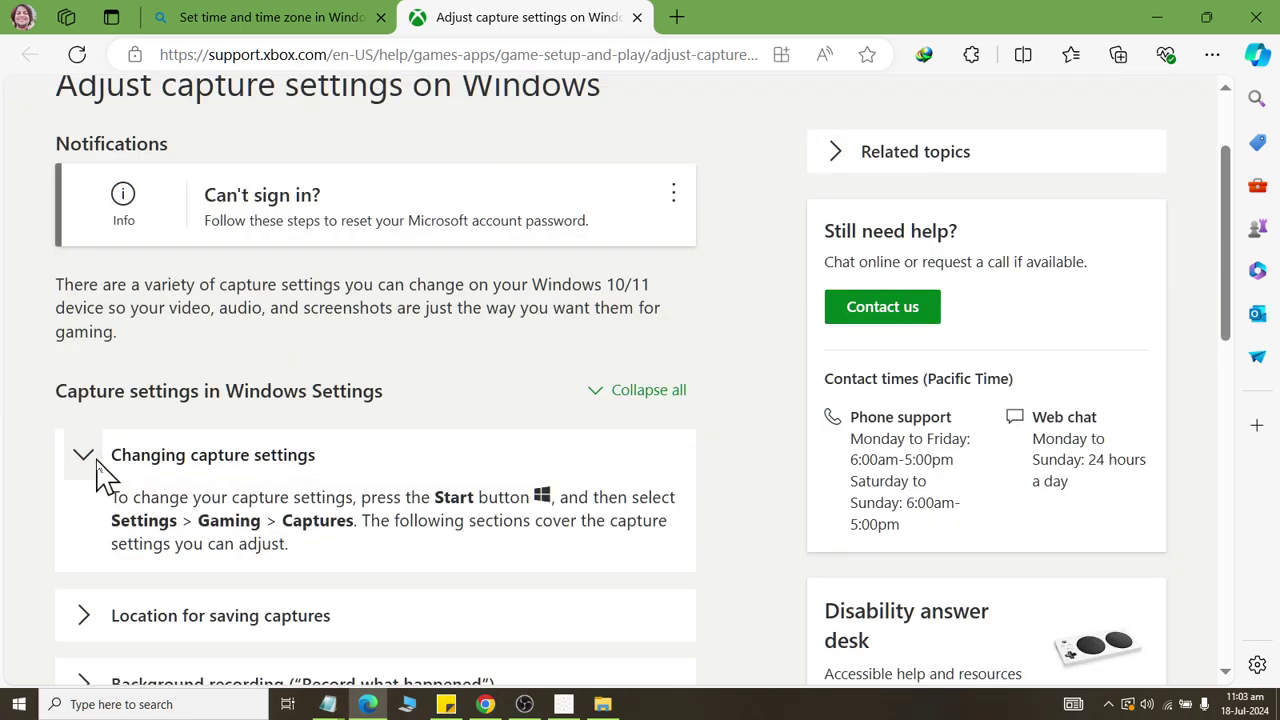
pyautogui.moveTo(116, 497); pyautogui.dragTo(668, 530)
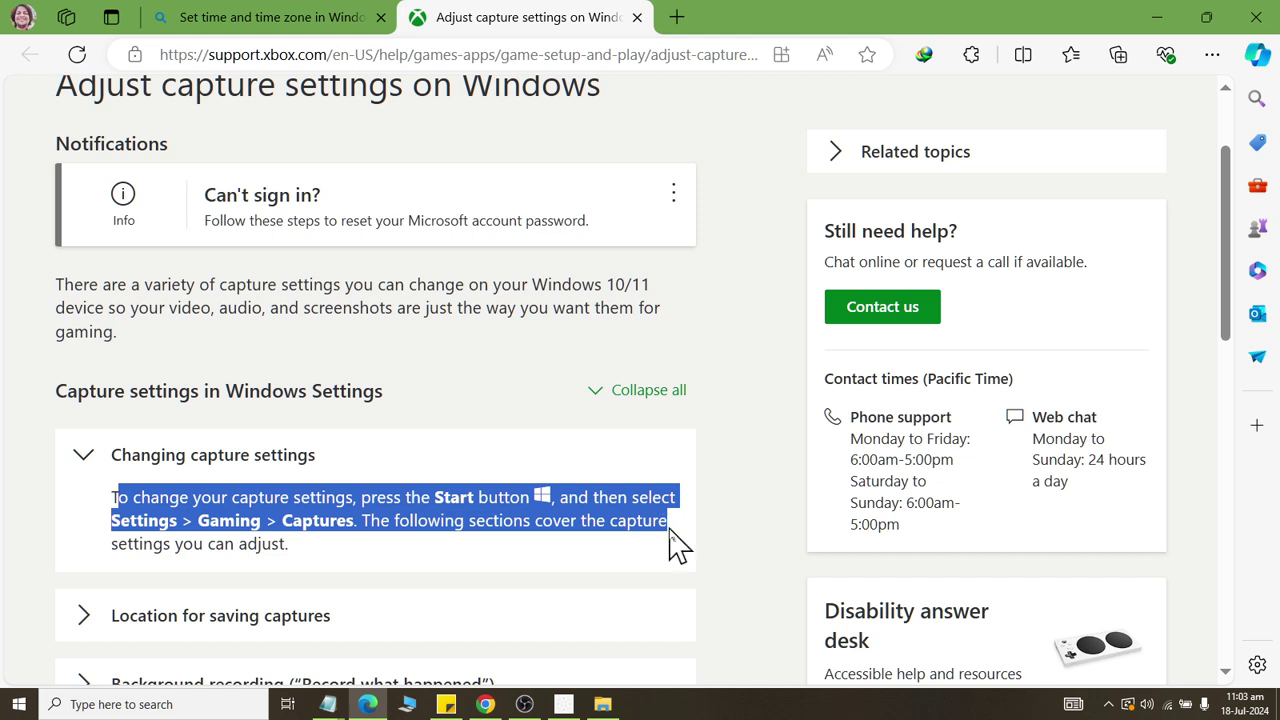
pyautogui.moveTo(670, 530); pyautogui.dragTo(668, 531)
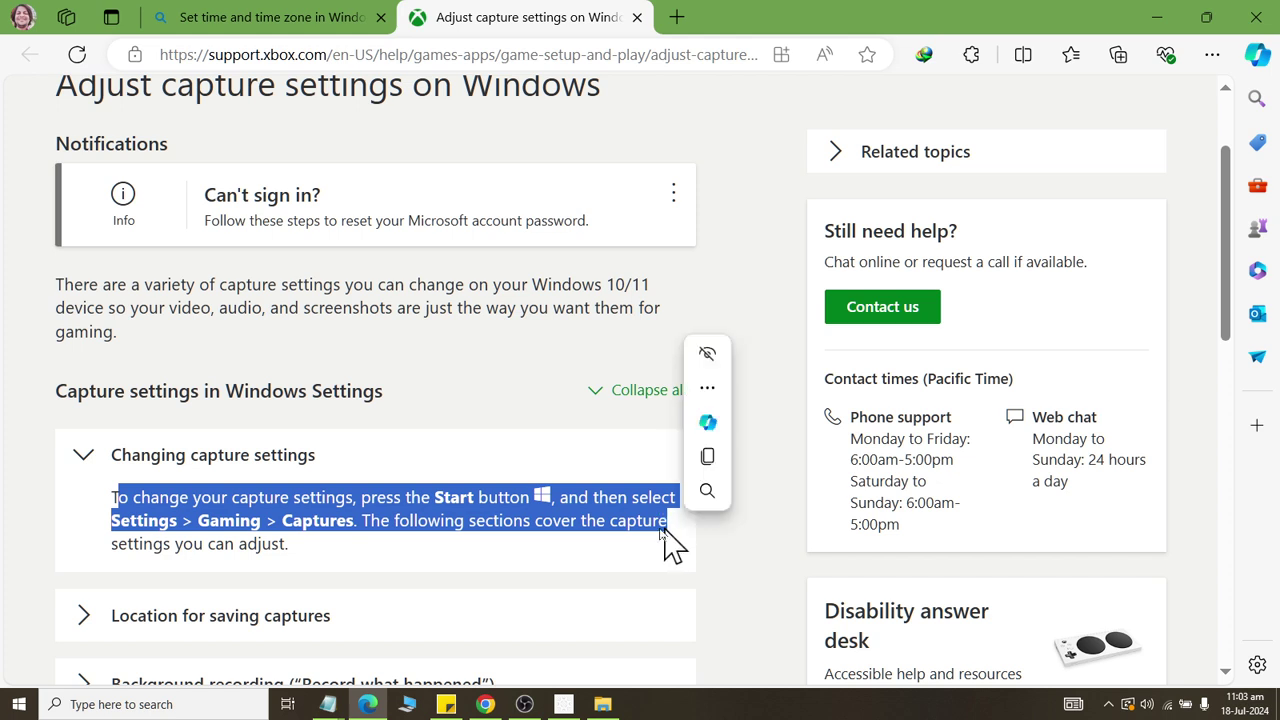
# Collapse "Changing capture settings", expand "Location for saving captures", and highlight its text on moving the Captures folder.
pyautogui.click(105, 472)
pyautogui.click(100, 528)
pyautogui.scroll(-3, 320, 560)
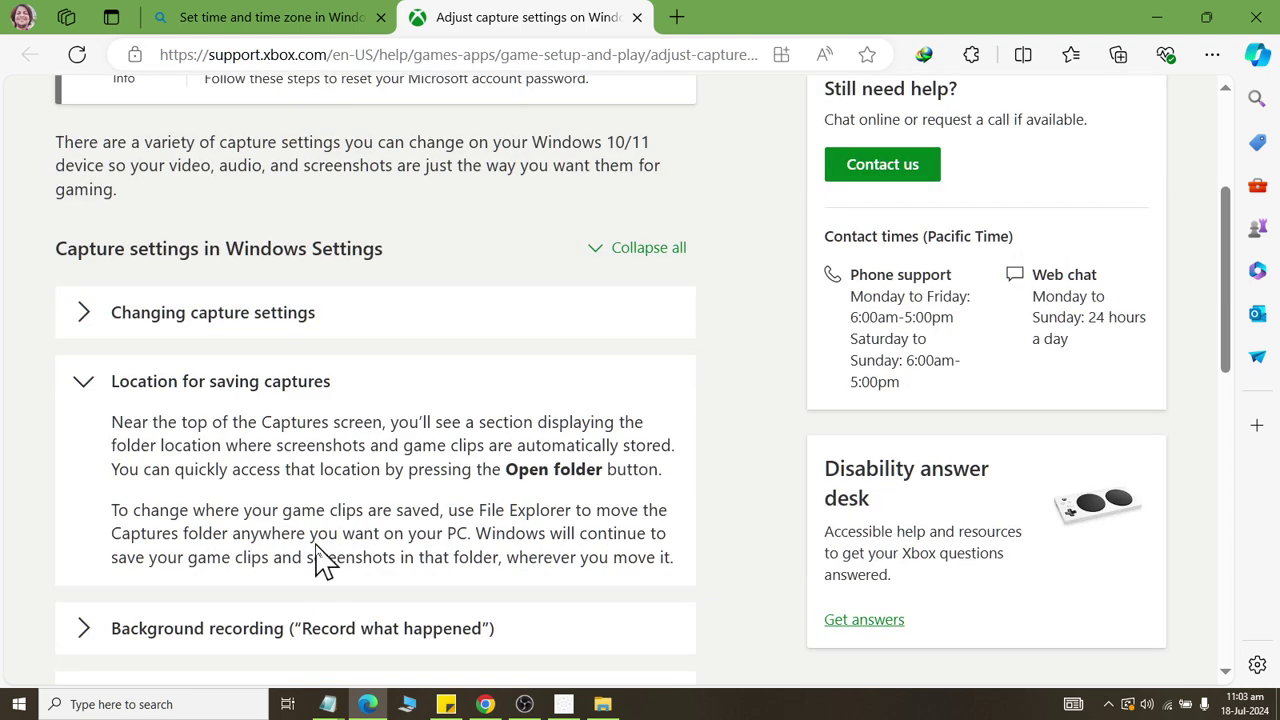
pyautogui.moveTo(132, 279); pyautogui.dragTo(660, 298)
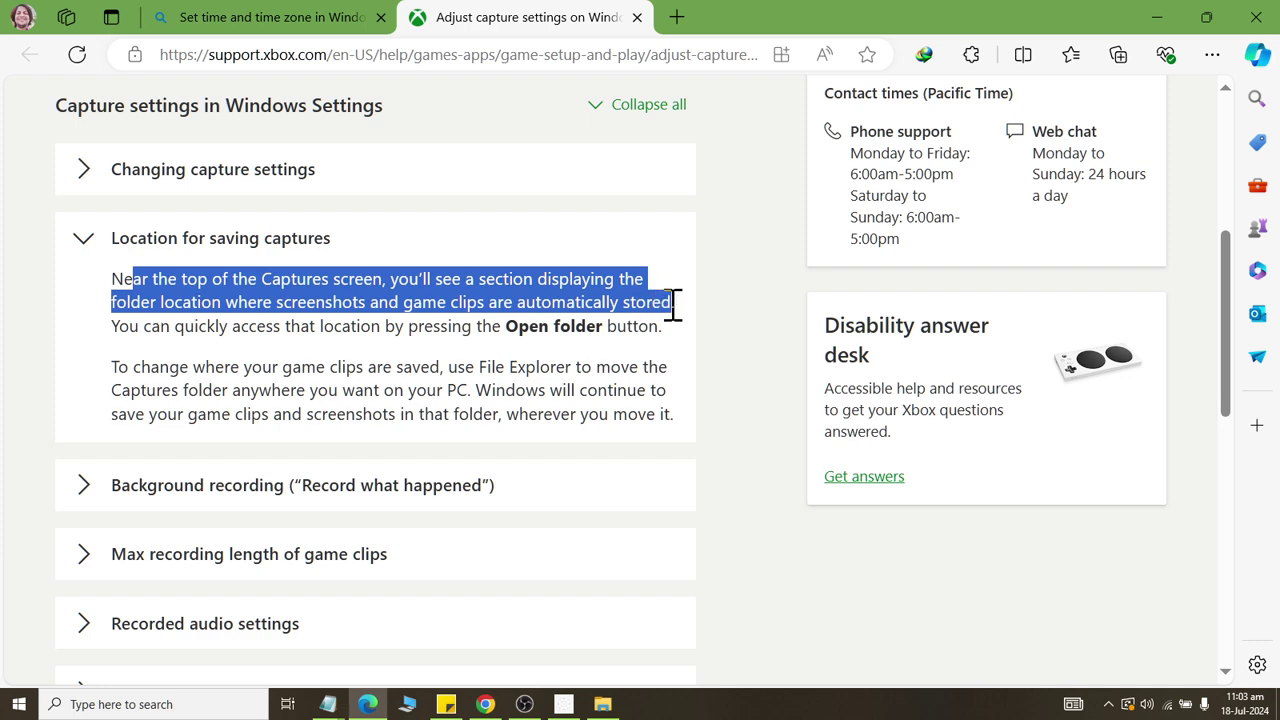
pyautogui.moveTo(672, 313); pyautogui.dragTo(662, 420)
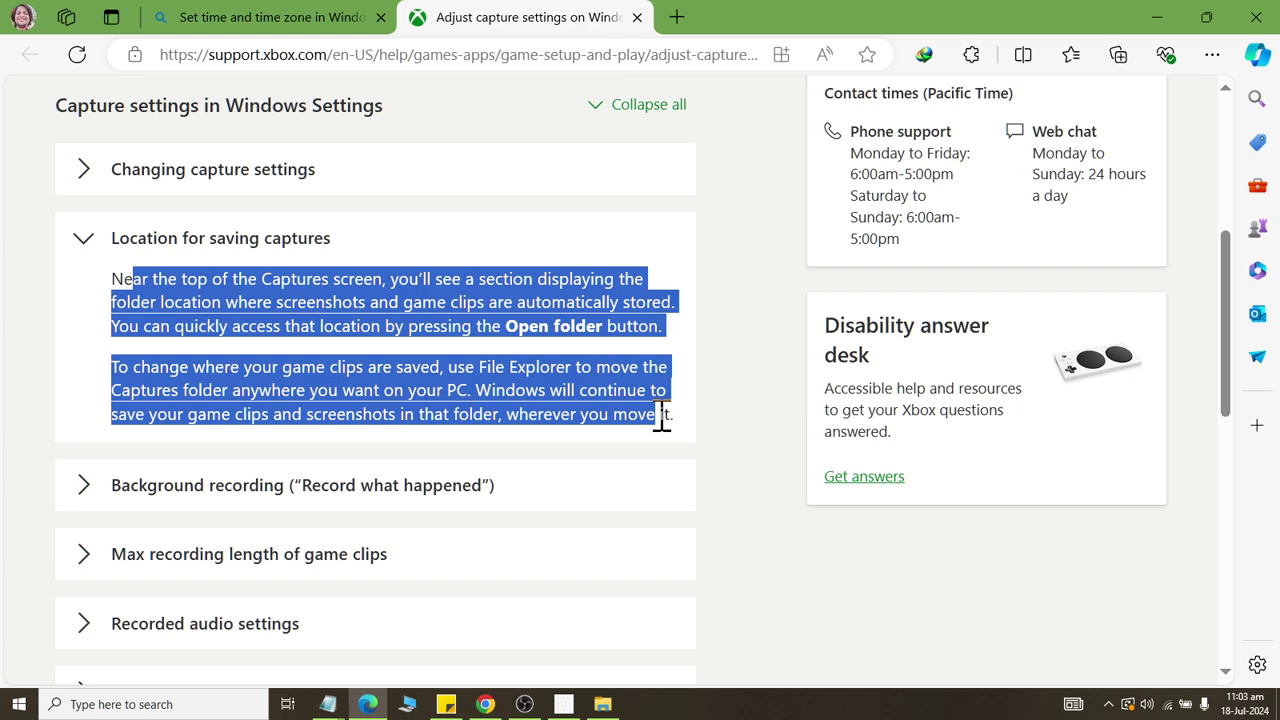
pyautogui.moveTo(662, 420); pyautogui.dragTo(662, 420)
# Skim the "Background recording" help section and collapse the expanded sections under "Capture settings in Windows Settings".
pyautogui.click(86, 487)
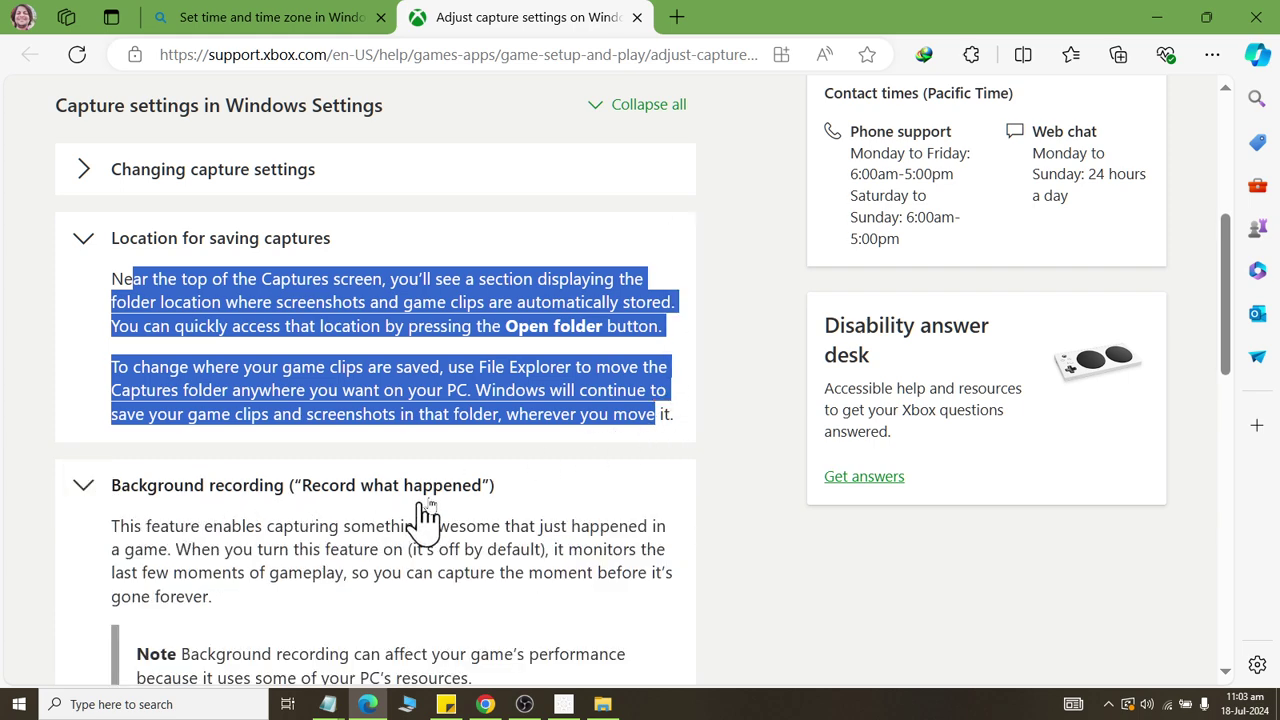
pyautogui.scroll(-2, 440, 510)
pyautogui.scroll(2, 449, 508)
pyautogui.click(84, 485)
pyautogui.click(84, 239)
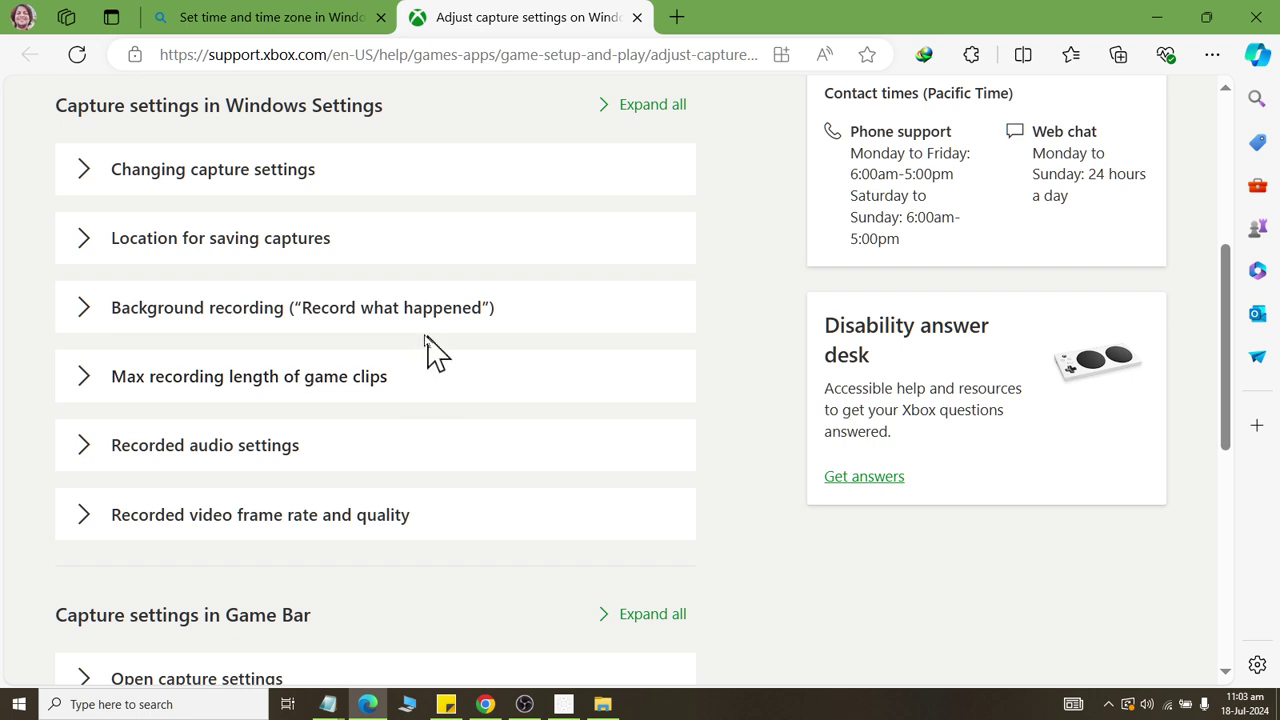
pyautogui.scroll(-2, 425, 328)
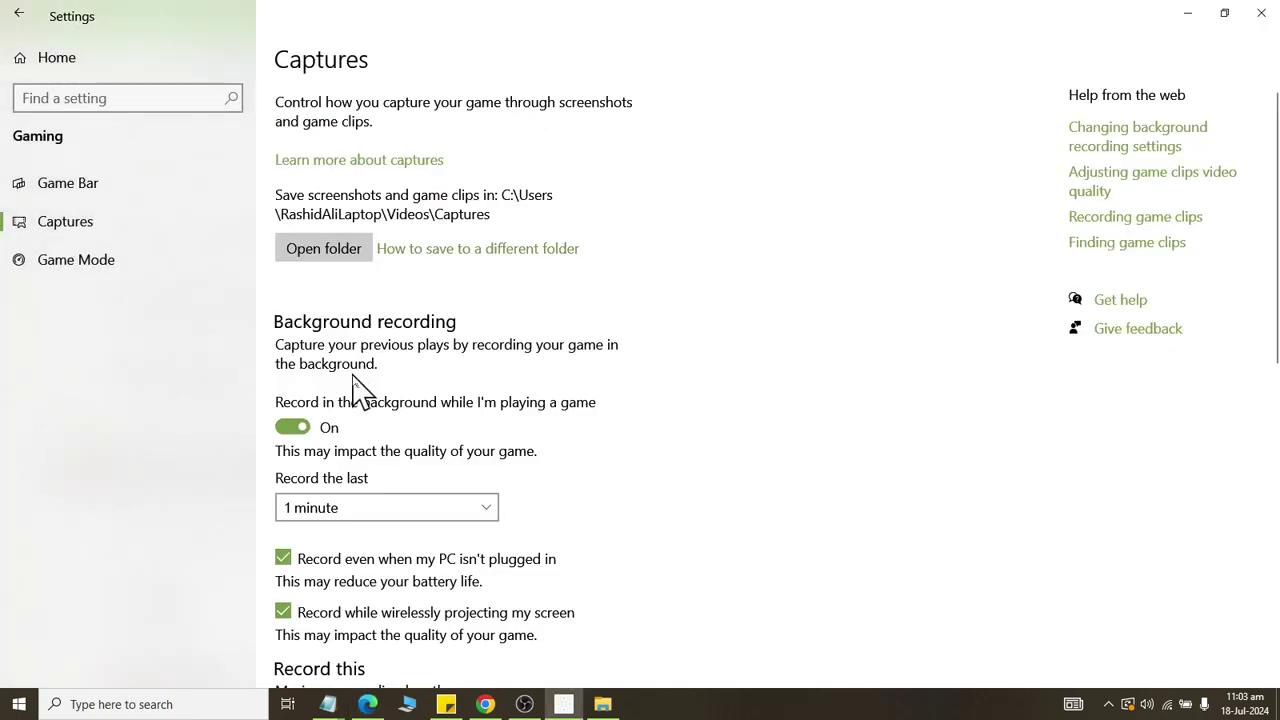
# In the Captures settings, toggle background recording off and back on, and review the duration options for "Record the last".
pyautogui.scroll(-2, 357, 414)
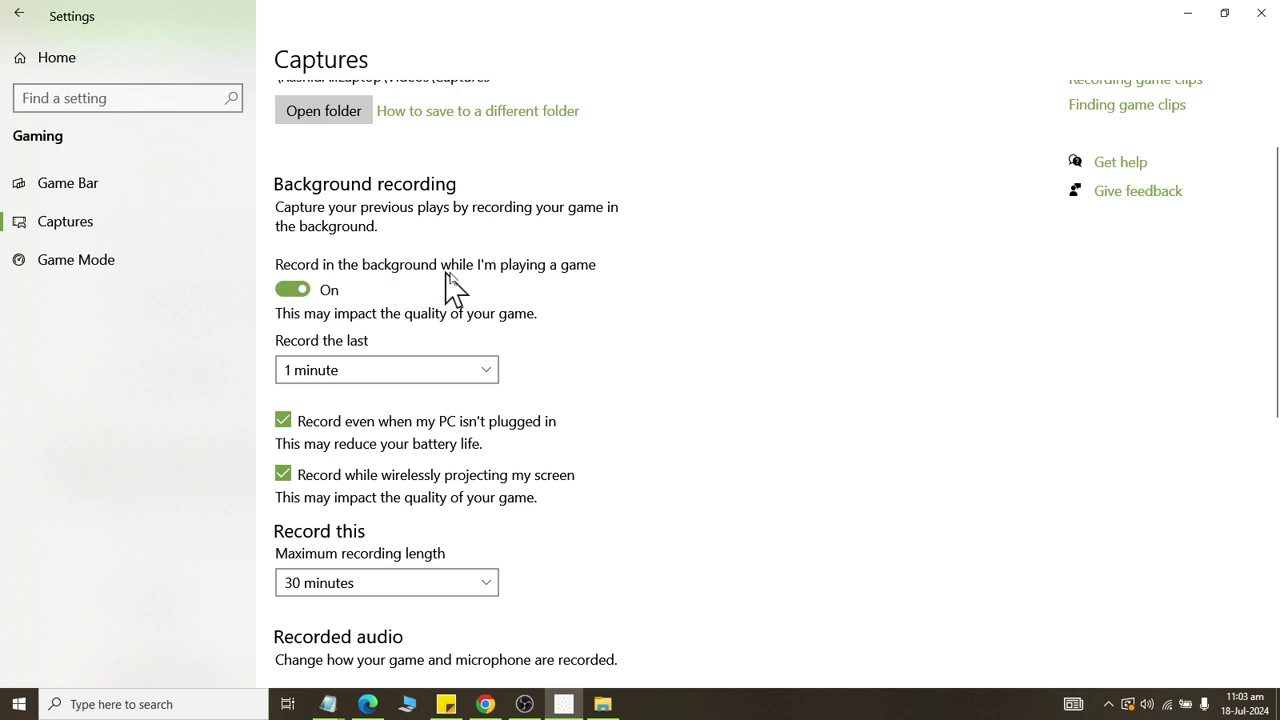
pyautogui.click(290, 298)
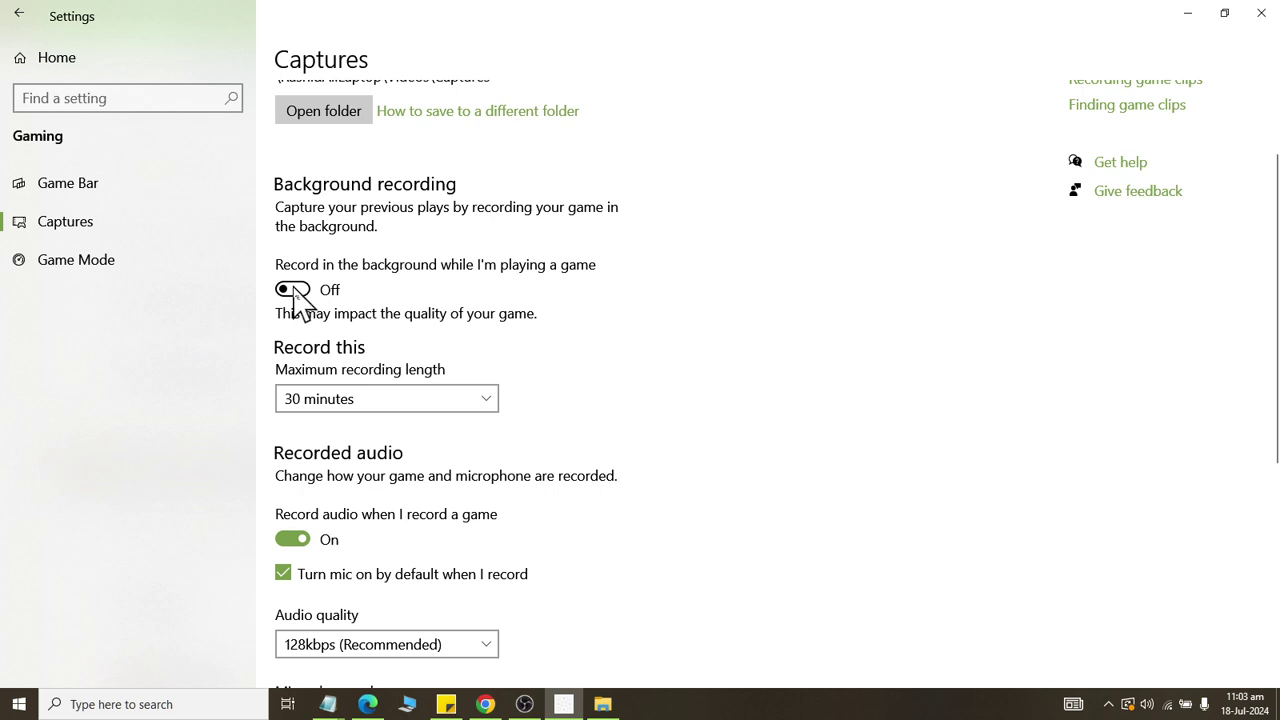
pyautogui.click(296, 298)
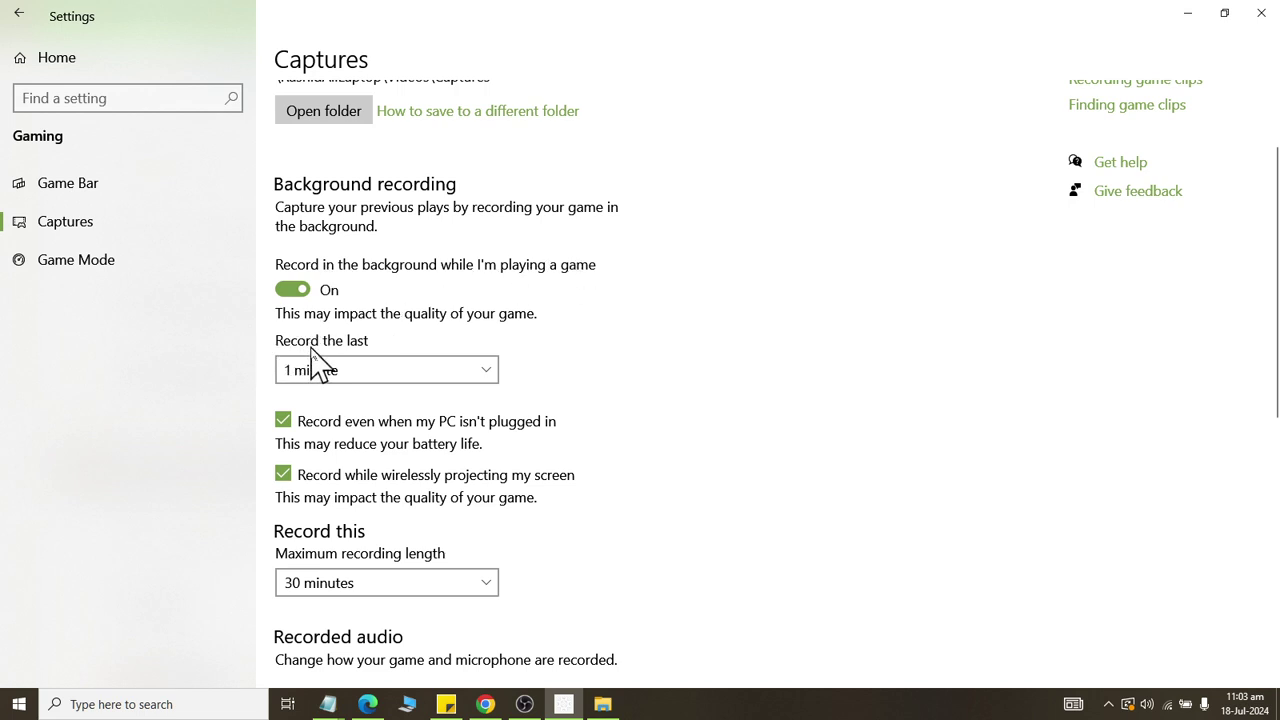
pyautogui.click(366, 372)
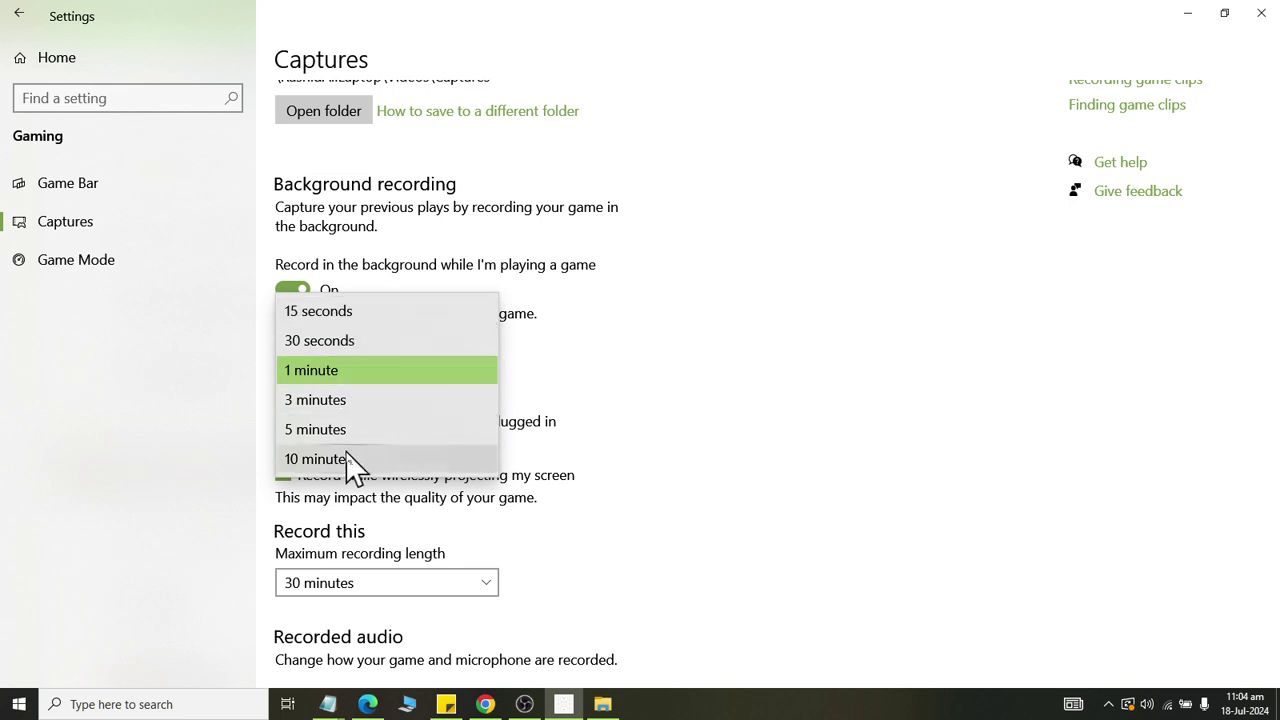
pyautogui.click(637, 288)
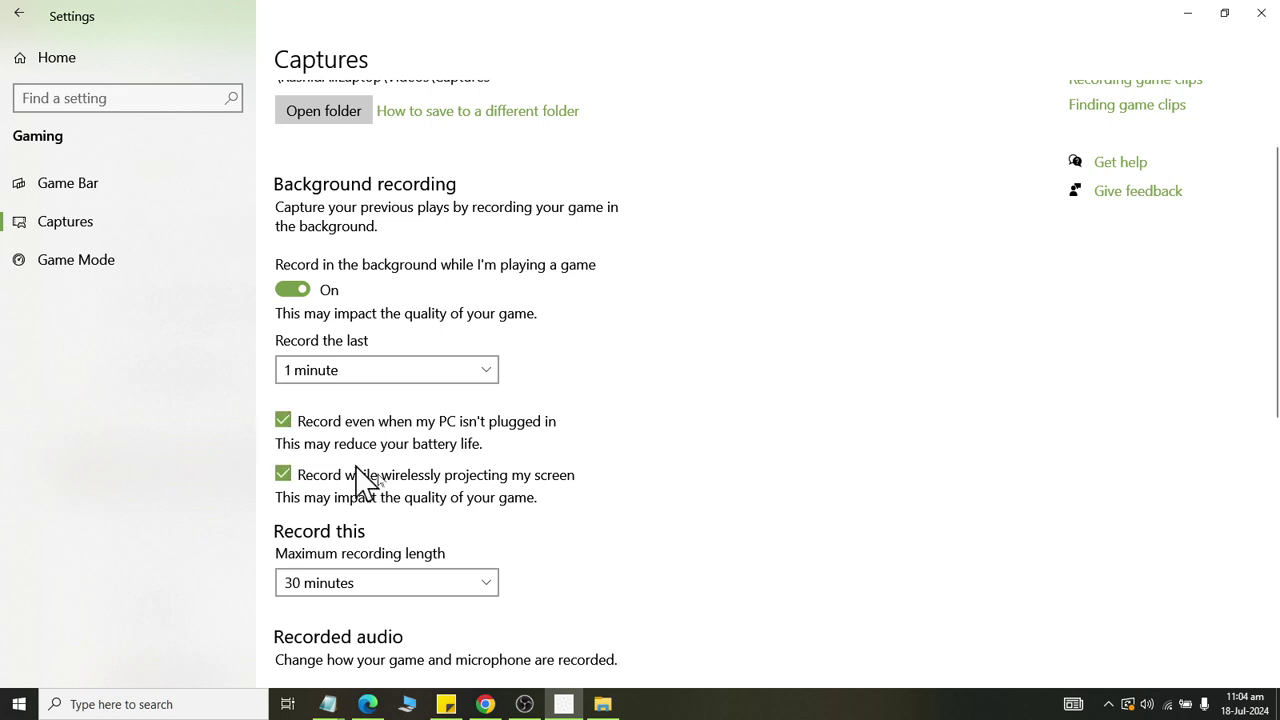
# Toggle "Record even when my PC isn't plugged in" off and on, and review the maximum recording length options.
pyautogui.click(289, 430)
pyautogui.click(296, 440)
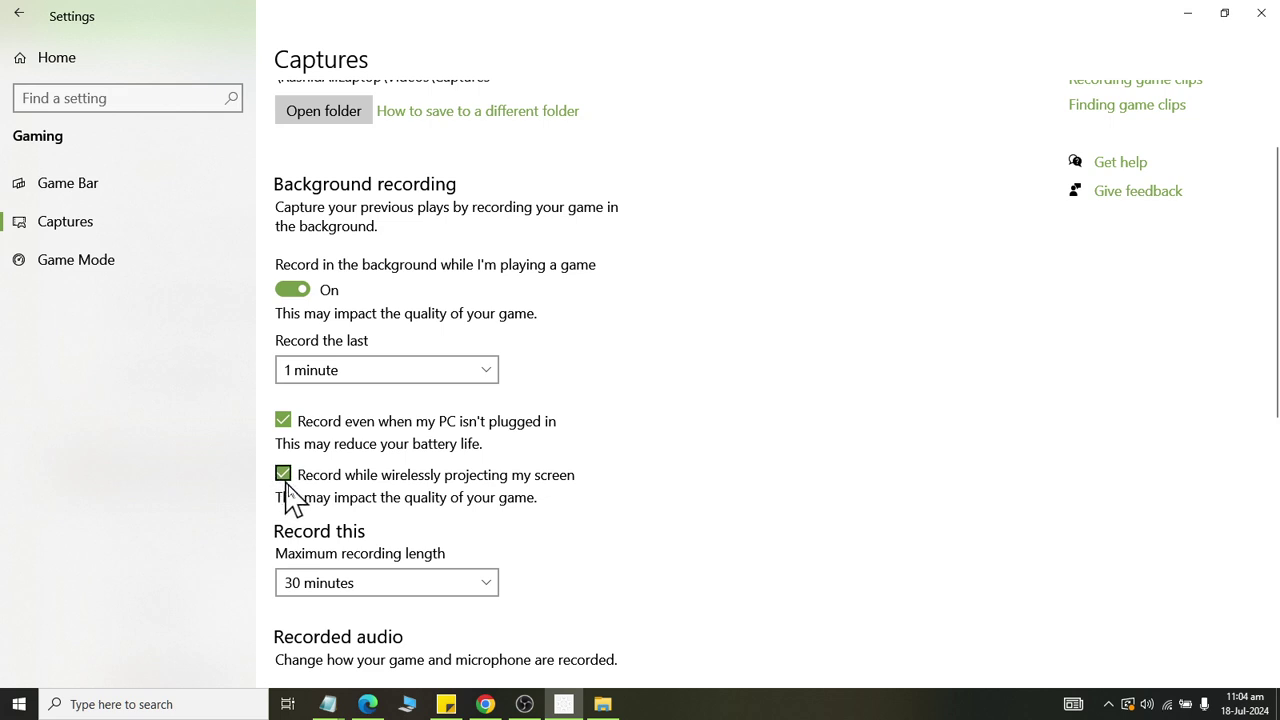
pyautogui.scroll(-3, 305, 488)
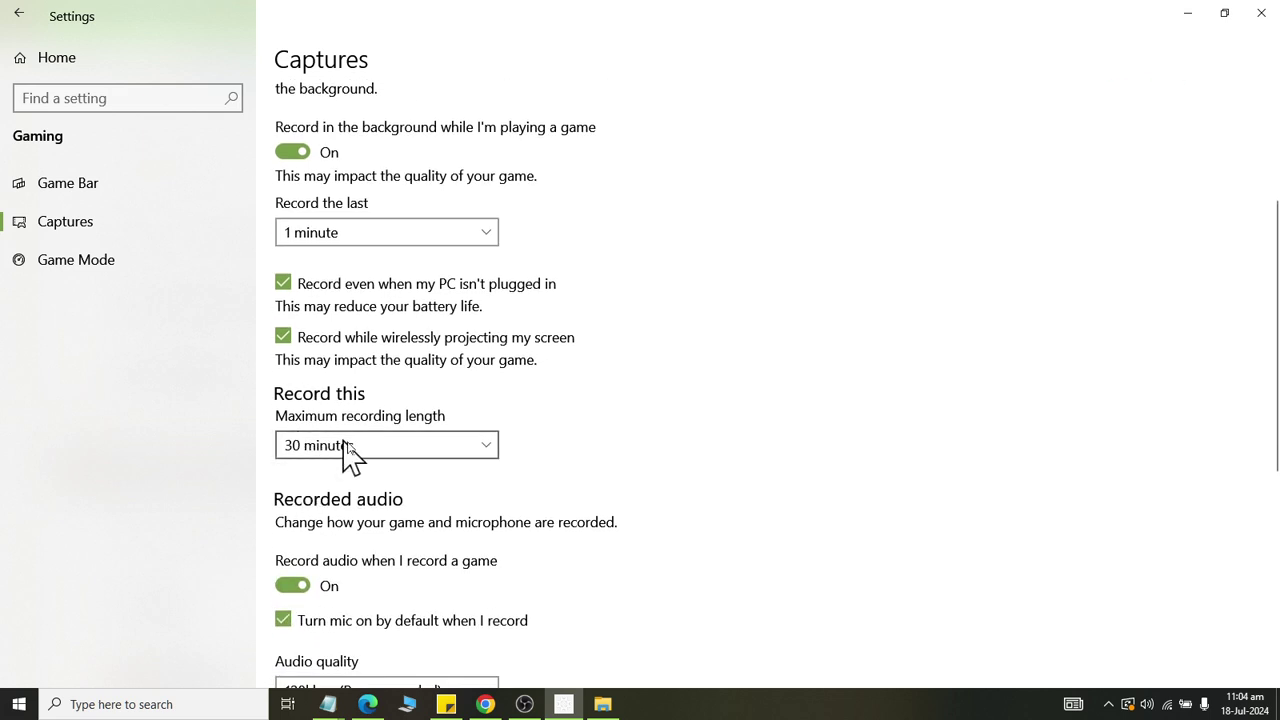
pyautogui.click(346, 454)
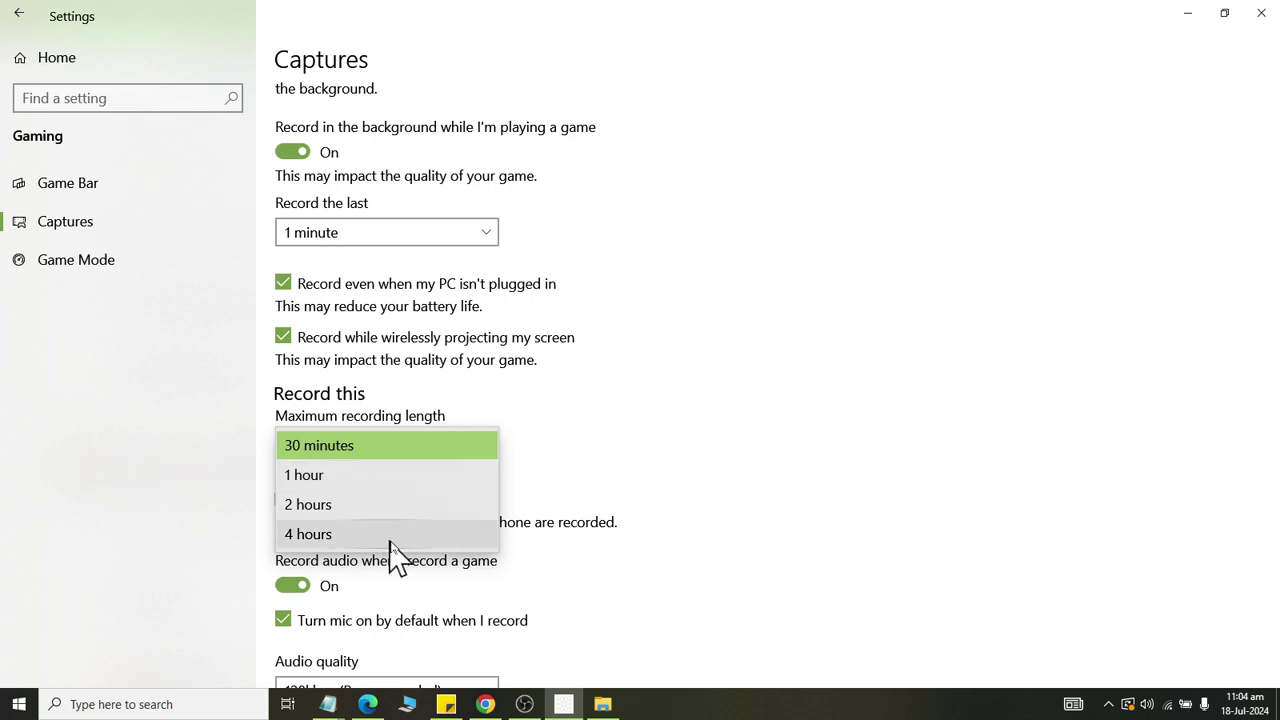
pyautogui.click(506, 406)
# Toggle game audio recording and the default microphone option off and back on, and review the audio quality options.
pyautogui.scroll(-3, 469, 503)
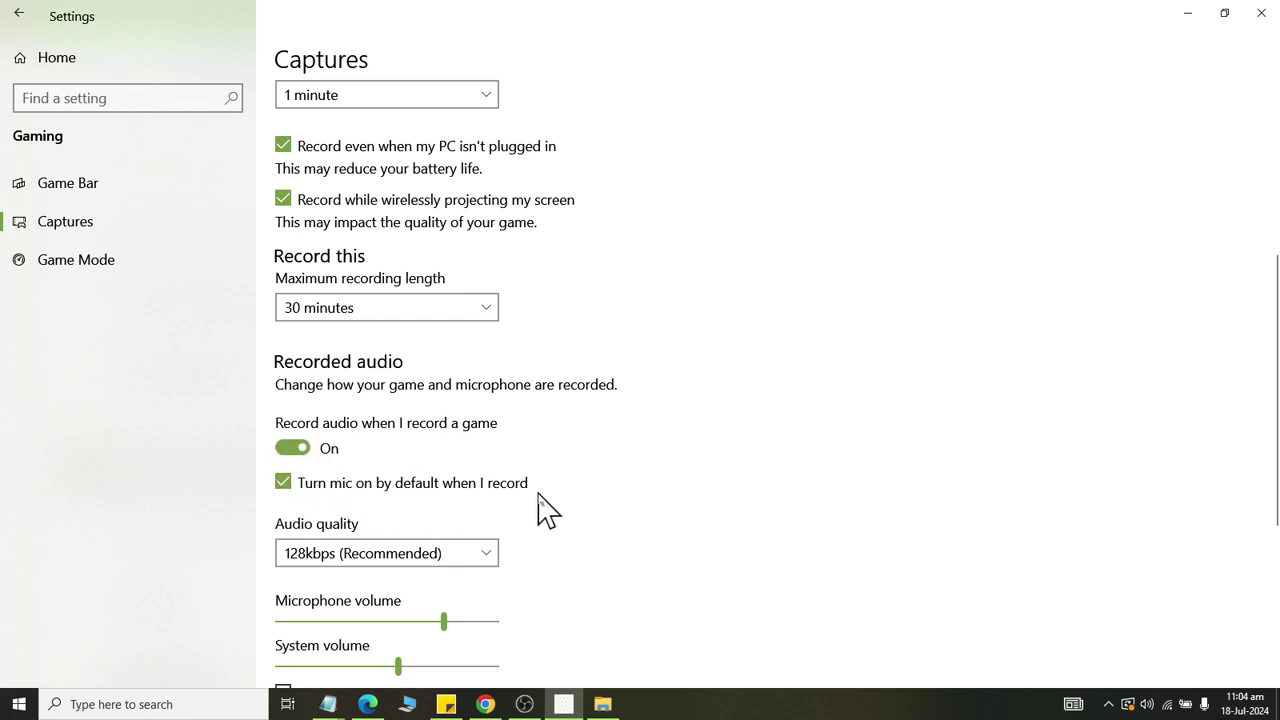
pyautogui.click(283, 483)
pyautogui.click(292, 449)
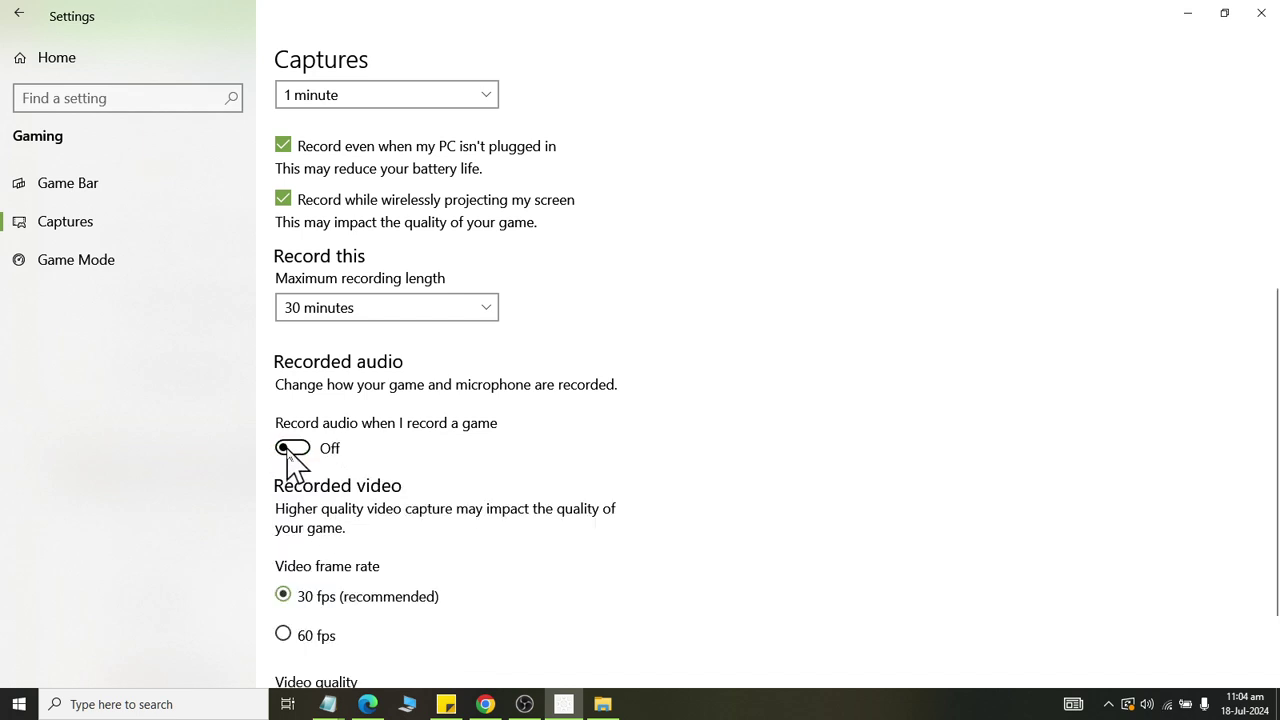
pyautogui.click(292, 449)
pyautogui.click(286, 484)
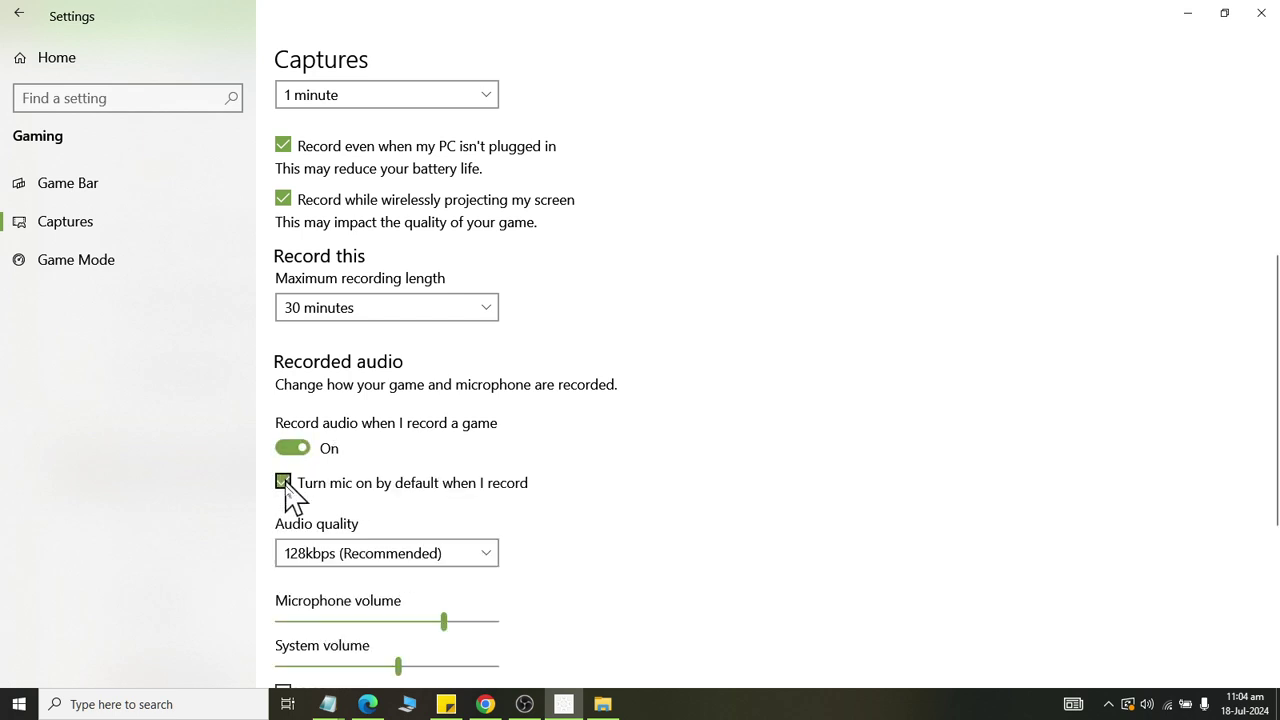
pyautogui.click(315, 556)
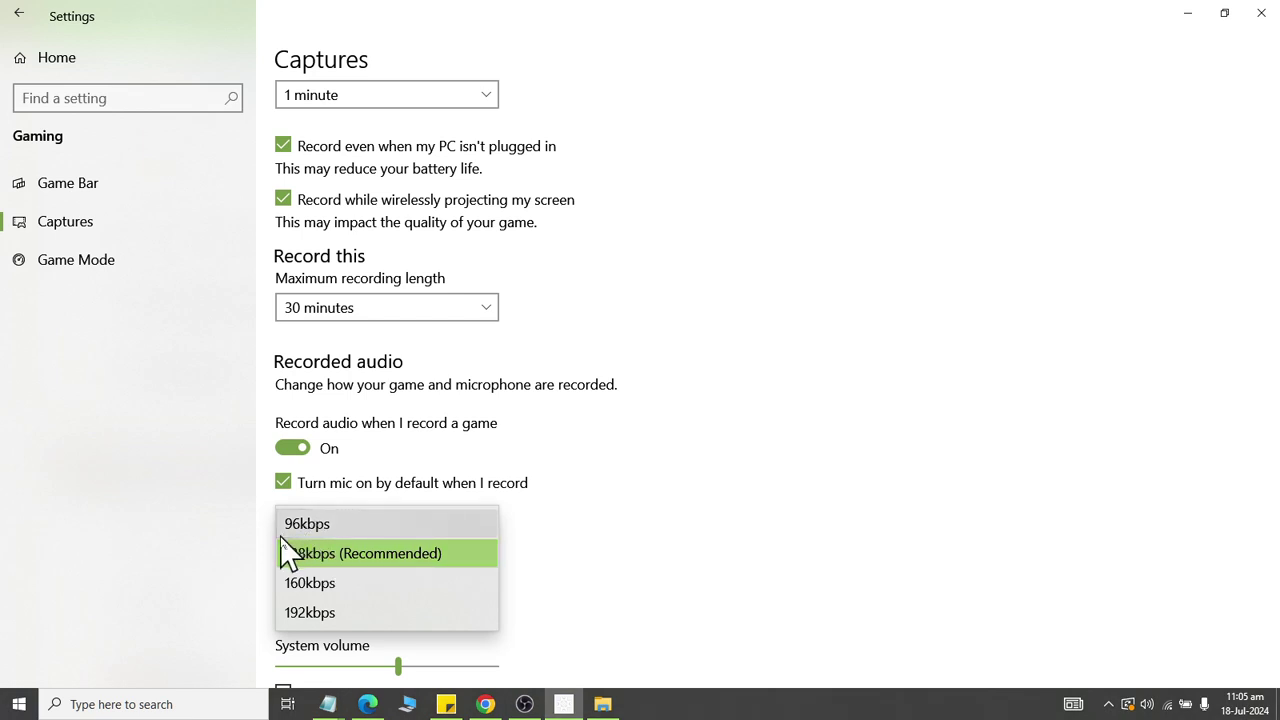
pyautogui.click(540, 482)
# Lower the system volume slightly under Recorded audio and try the "Record game audio only" option.
pyautogui.scroll(-2, 520, 545)
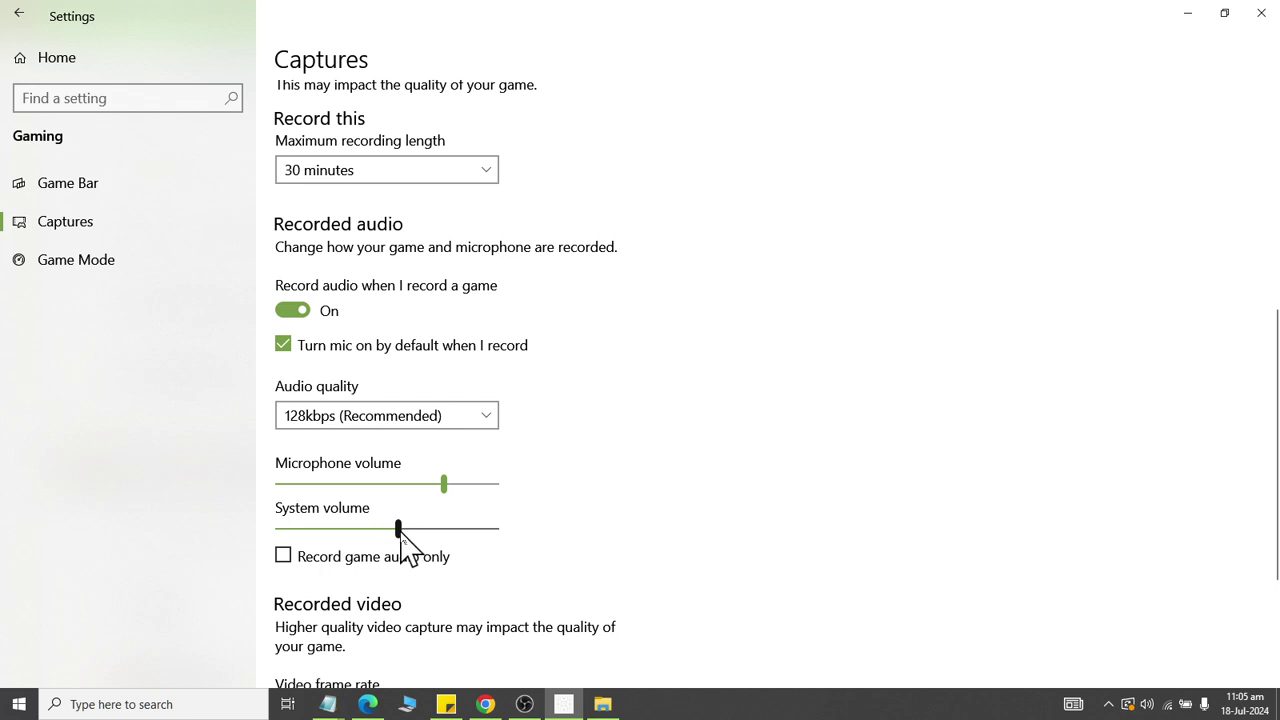
pyautogui.moveTo(399, 532)
pyautogui.mouseDown()
pyautogui.moveTo(490, 545)
pyautogui.moveTo(391, 548)
pyautogui.mouseUp()
pyautogui.scroll(-3, 355, 550)
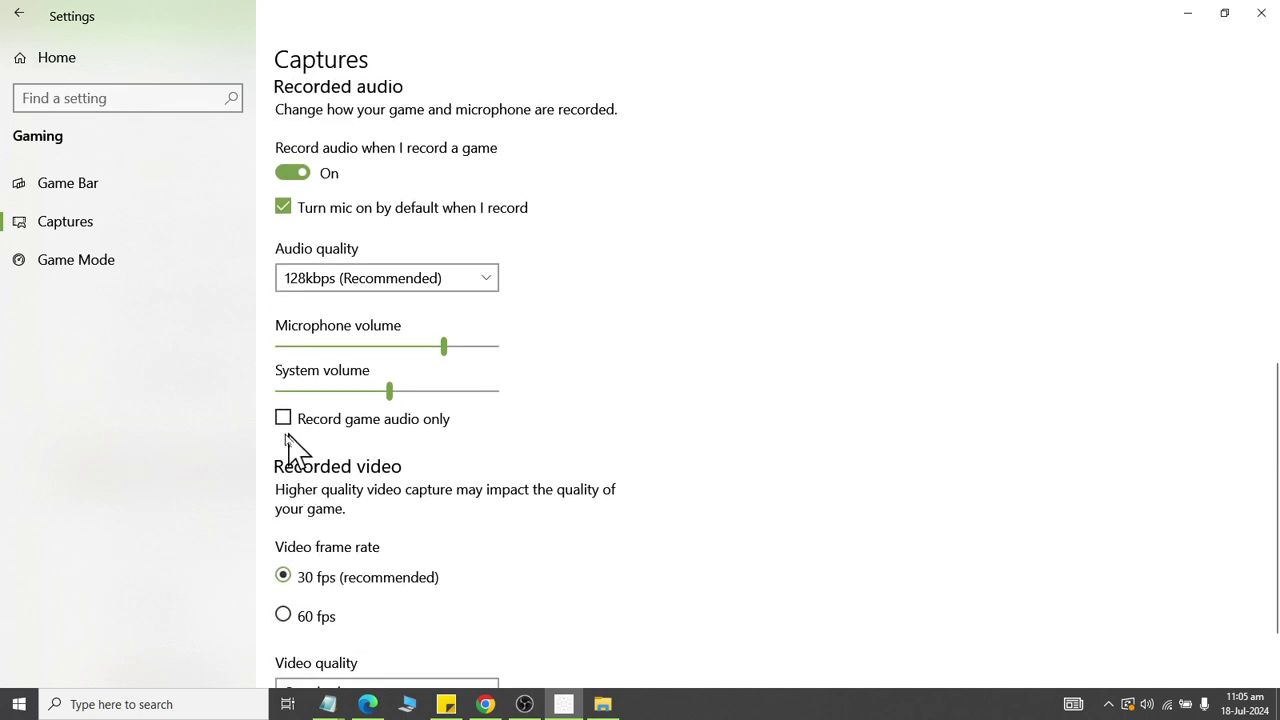
pyautogui.click(285, 425)
# Review the Recorded video settings, including the video quality options and "Capture mouse cursor in recordings".
pyautogui.scroll(-2, 286, 440)
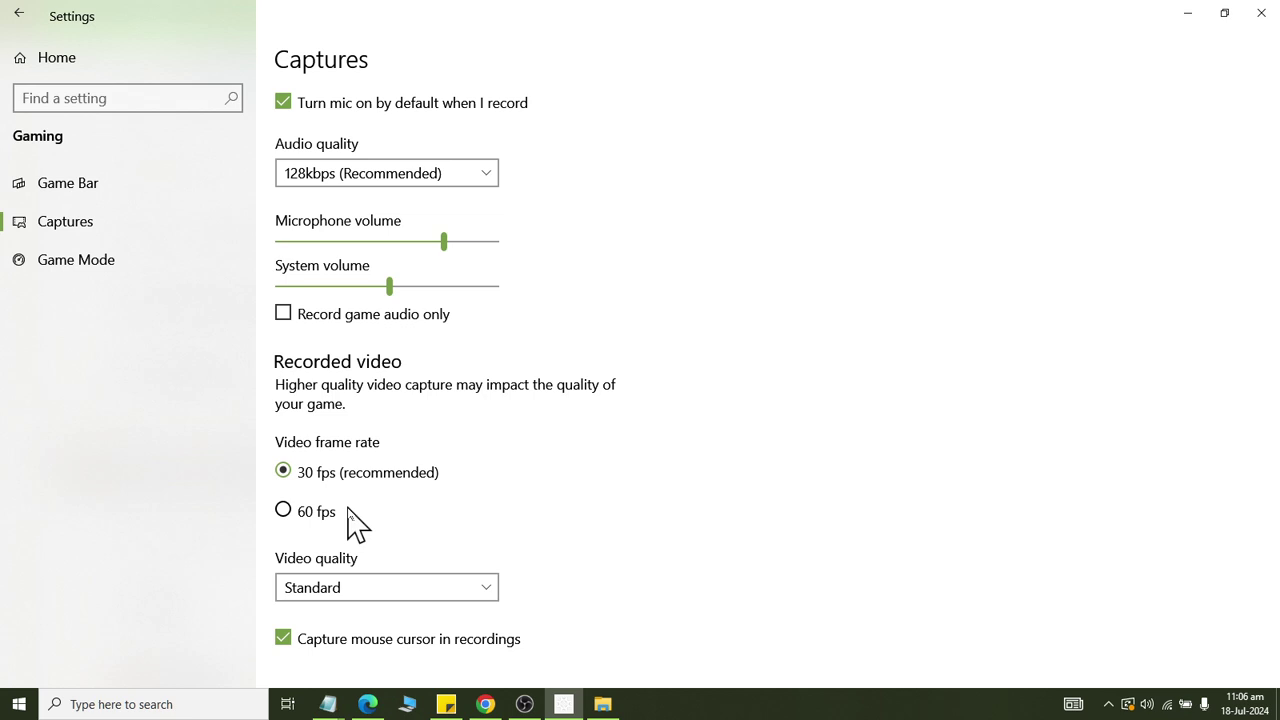
pyautogui.click(390, 600)
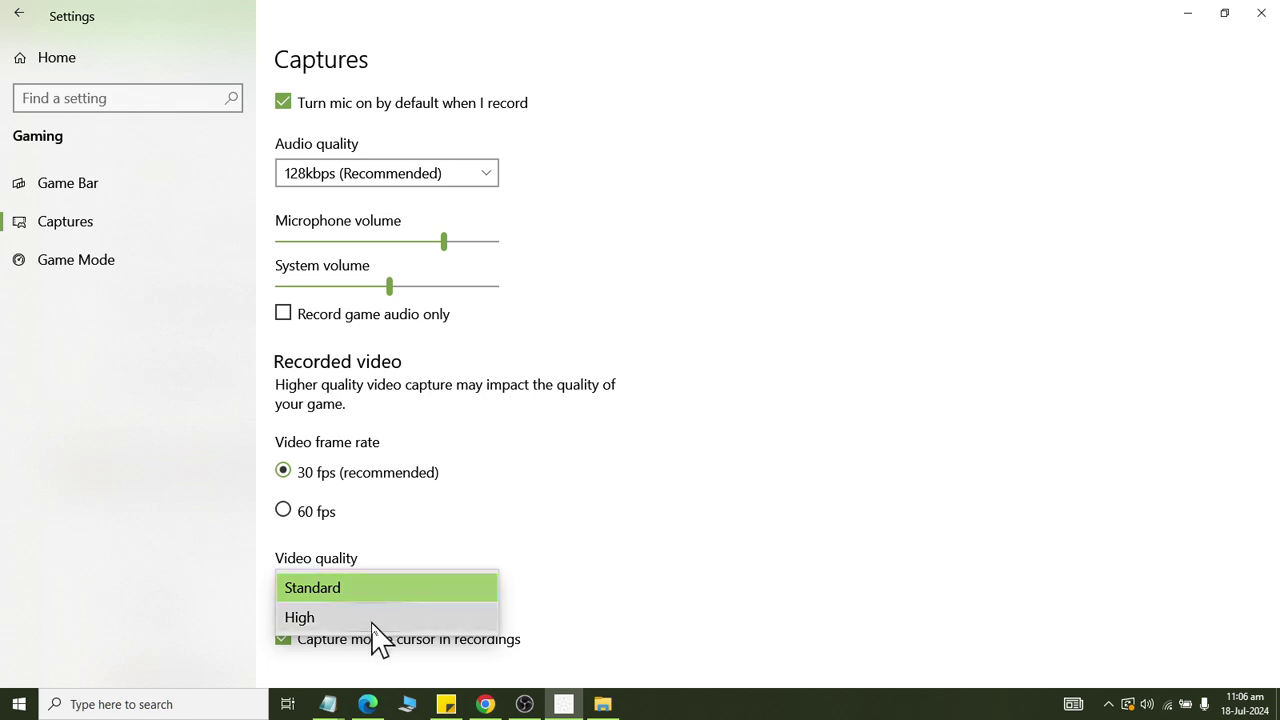
pyautogui.click(472, 564)
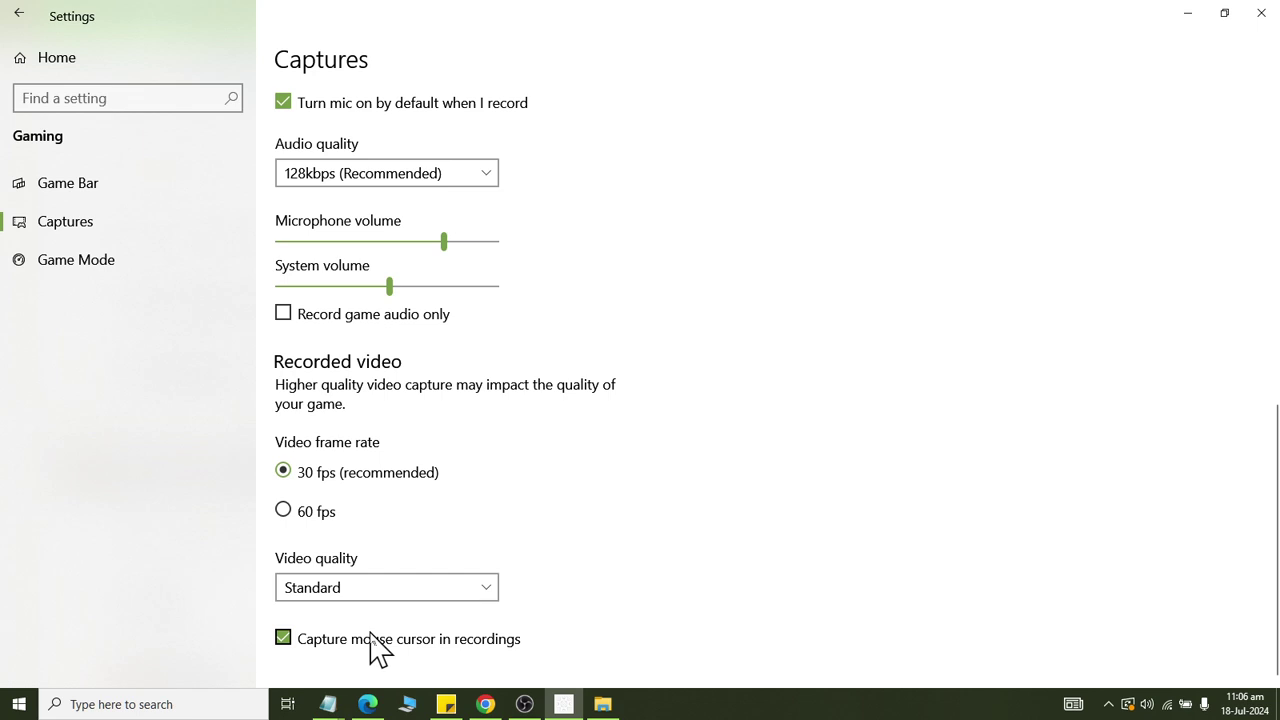
pyautogui.click(316, 650)
# Open the Game Mode settings, try the Game Mode switch in both states, and leave it on.
pyautogui.click(57, 280)
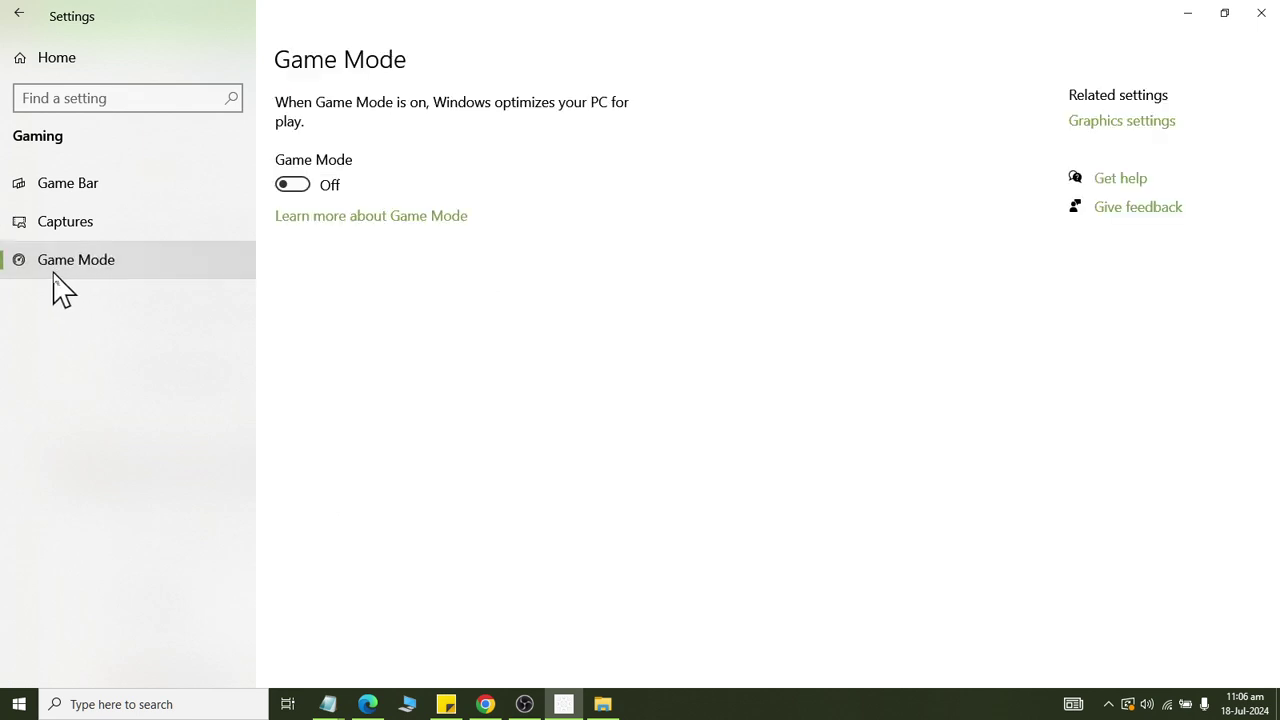
pyautogui.click(303, 188)
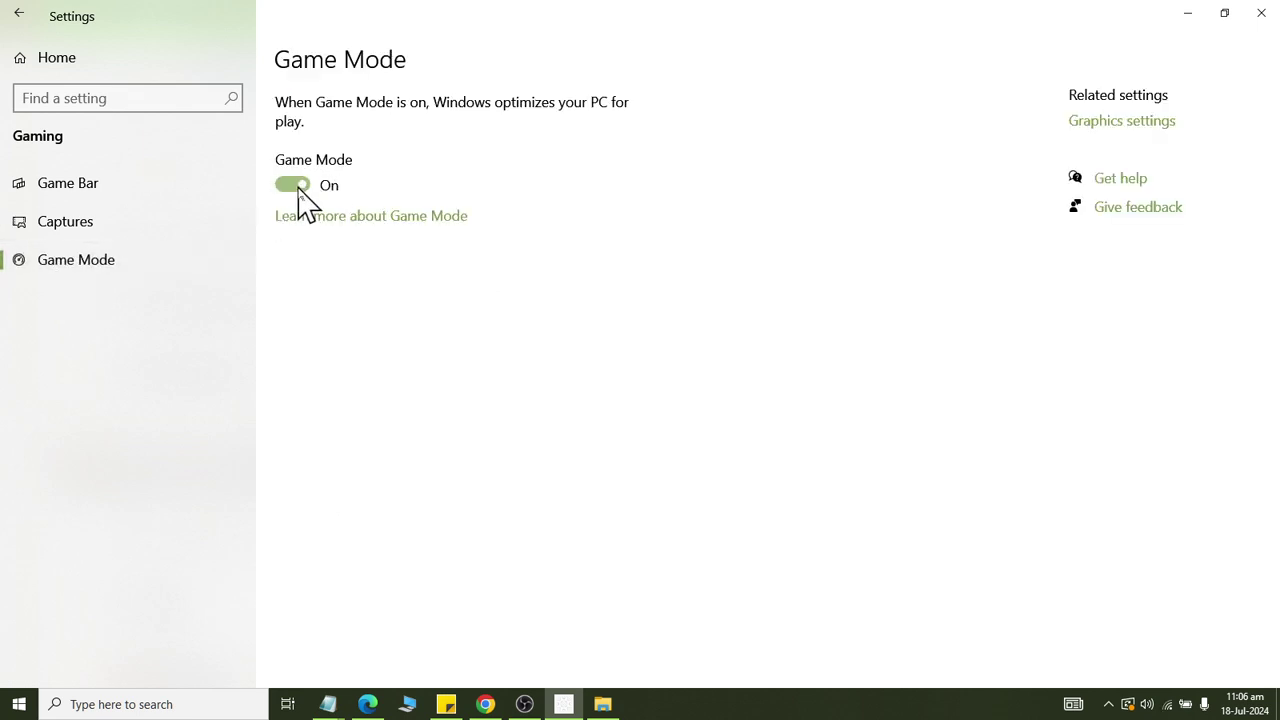
pyautogui.click(300, 190)
pyautogui.click(300, 190)
pyautogui.click(298, 187)
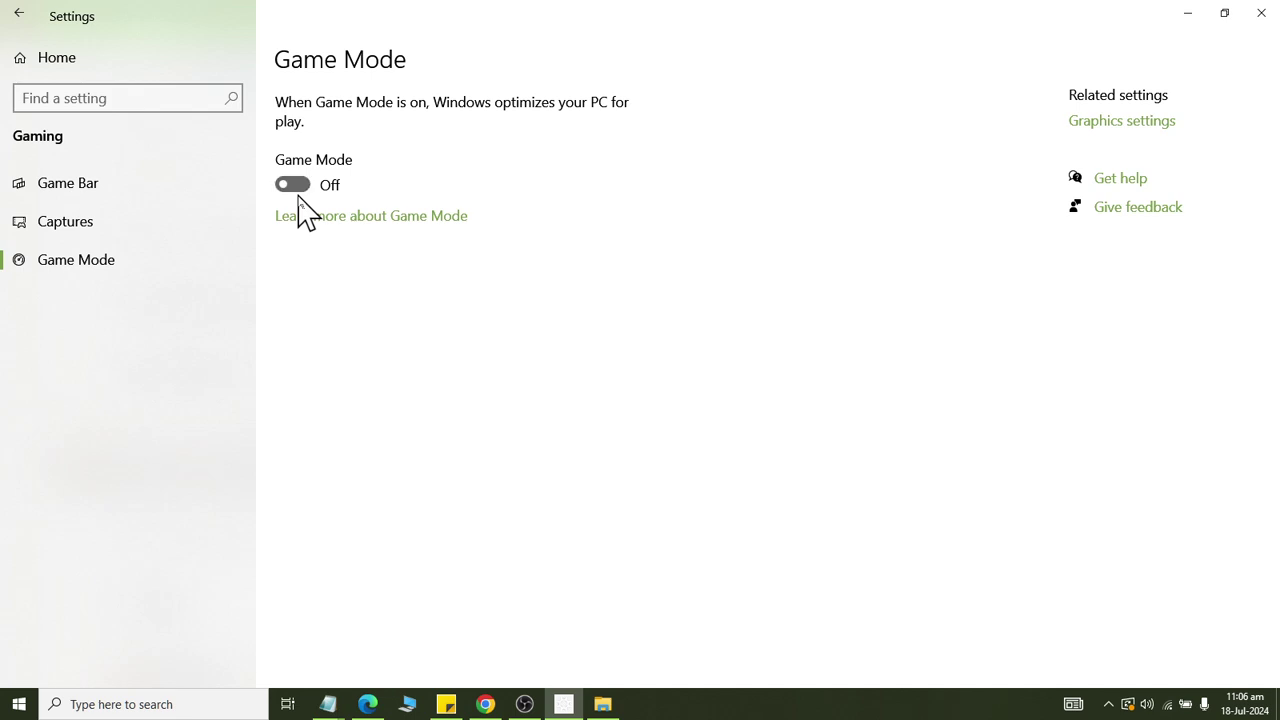
pyautogui.click(296, 188)
# Glance at the Game Bar settings, return to Game Mode, and switch to the OBS window.
pyautogui.click(35, 196)
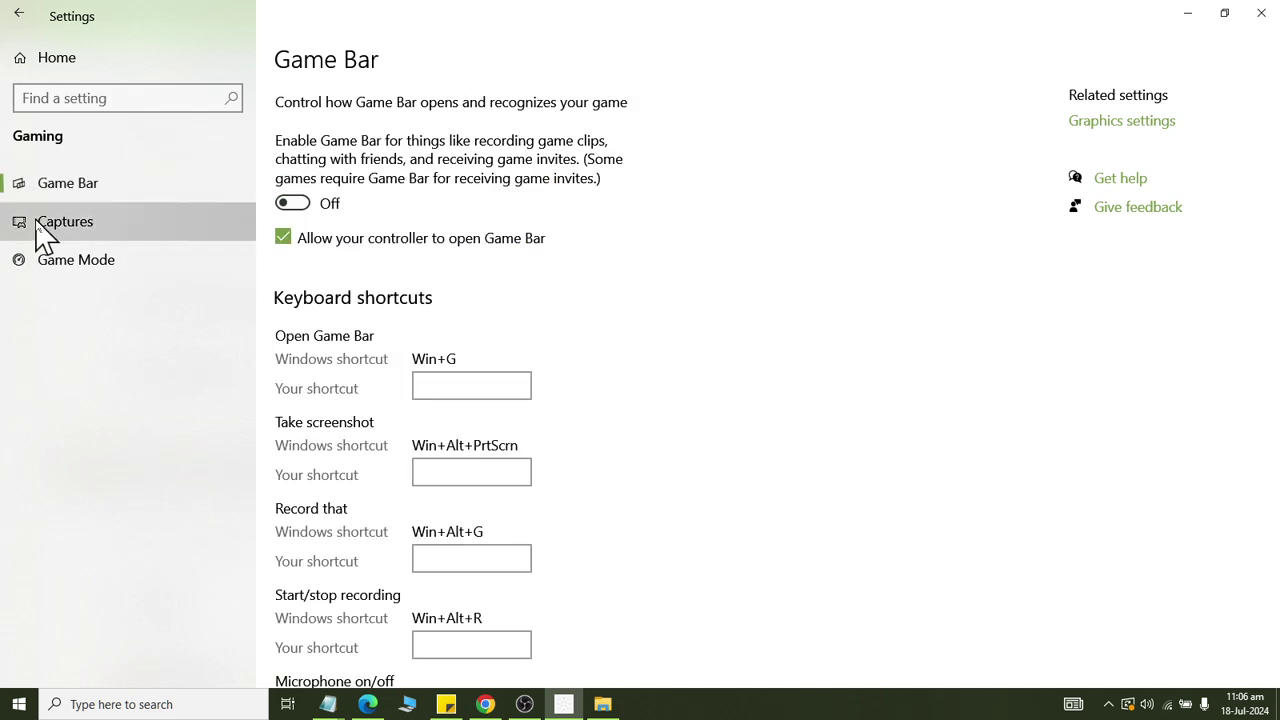
pyautogui.click(45, 268)
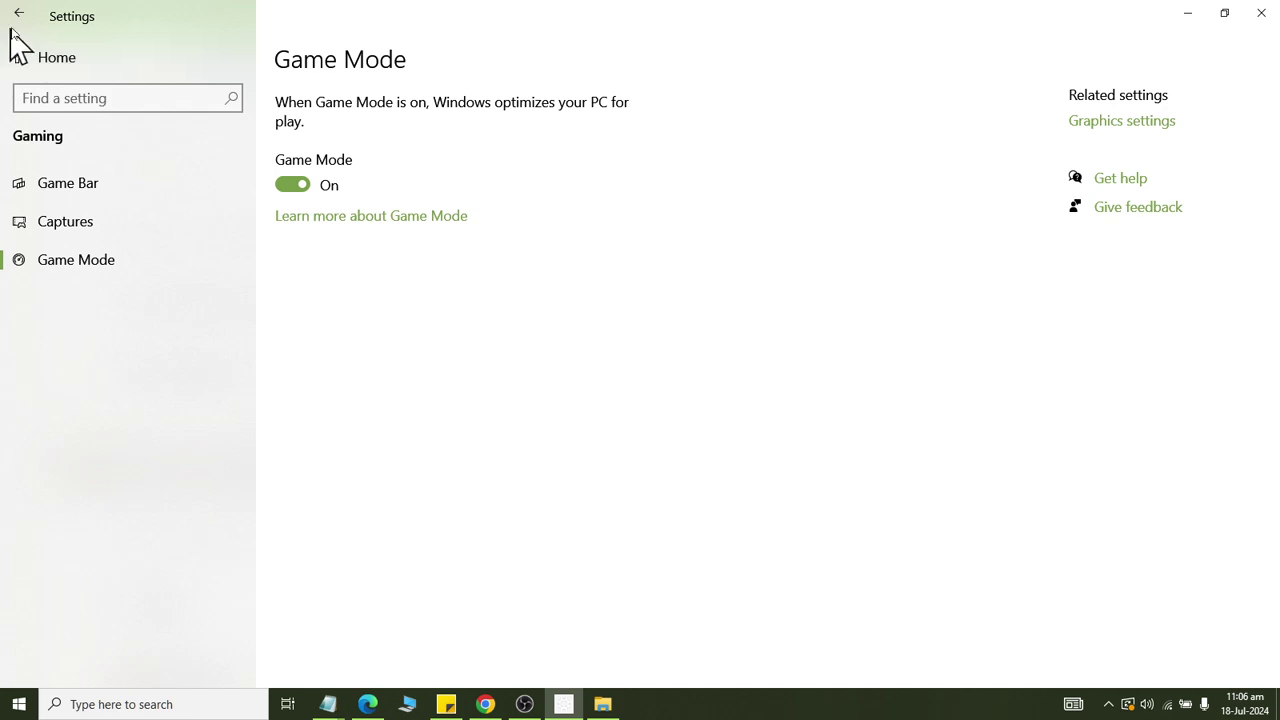
pyautogui.click(564, 704)
pyautogui.click(524, 704)
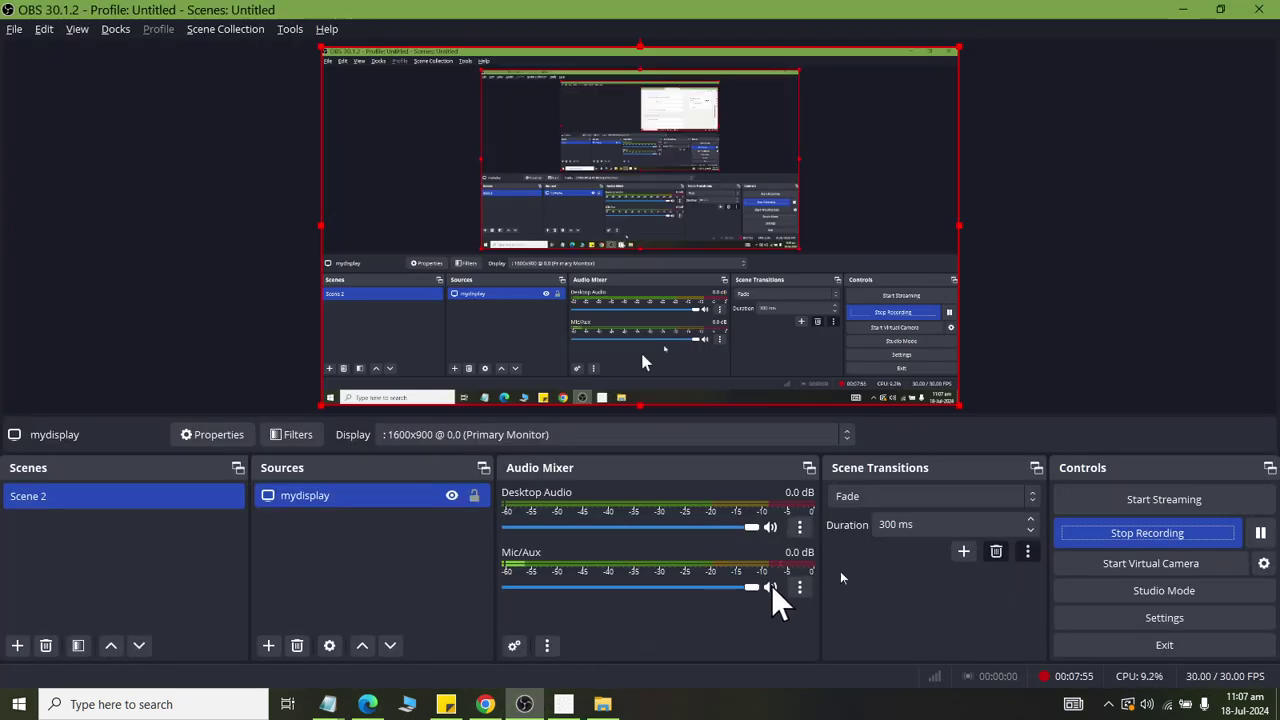